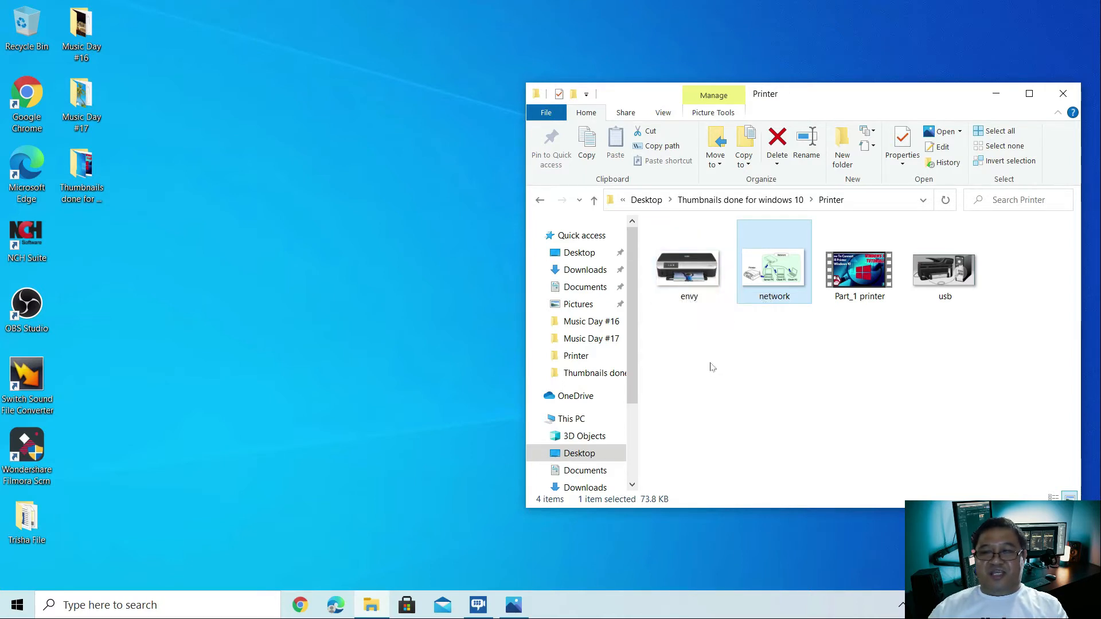
- Open the envy printer picture from the Printer folder
click(685, 280)
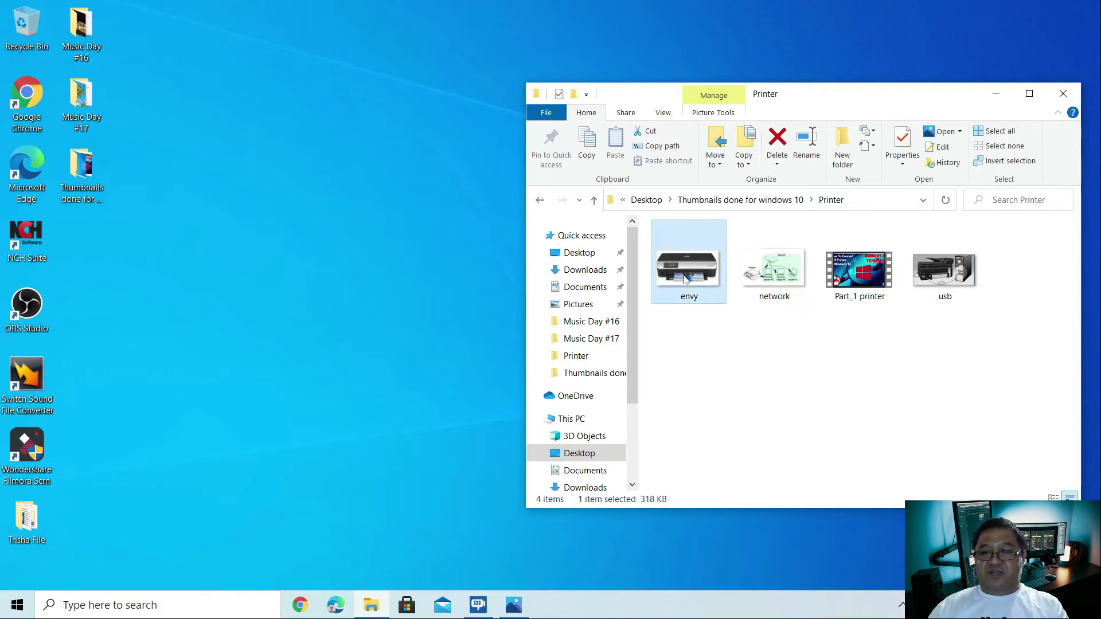
double_click(685, 279)
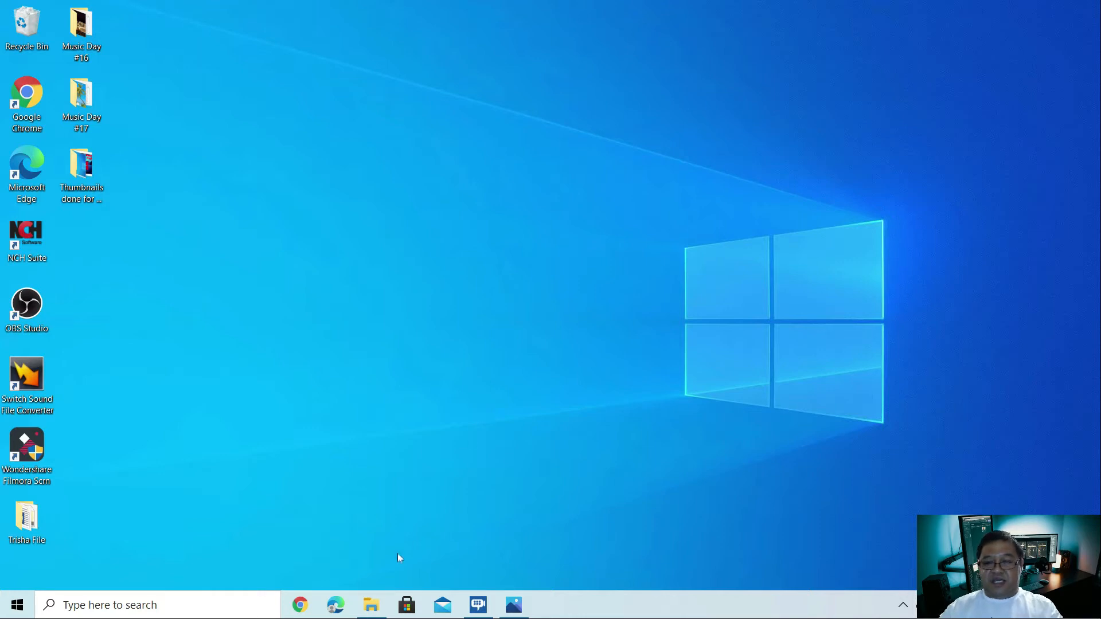
- Play the MVI_9246 video from the Thumbnails done for windows 10 folder, and close the player and the folder
click(371, 605)
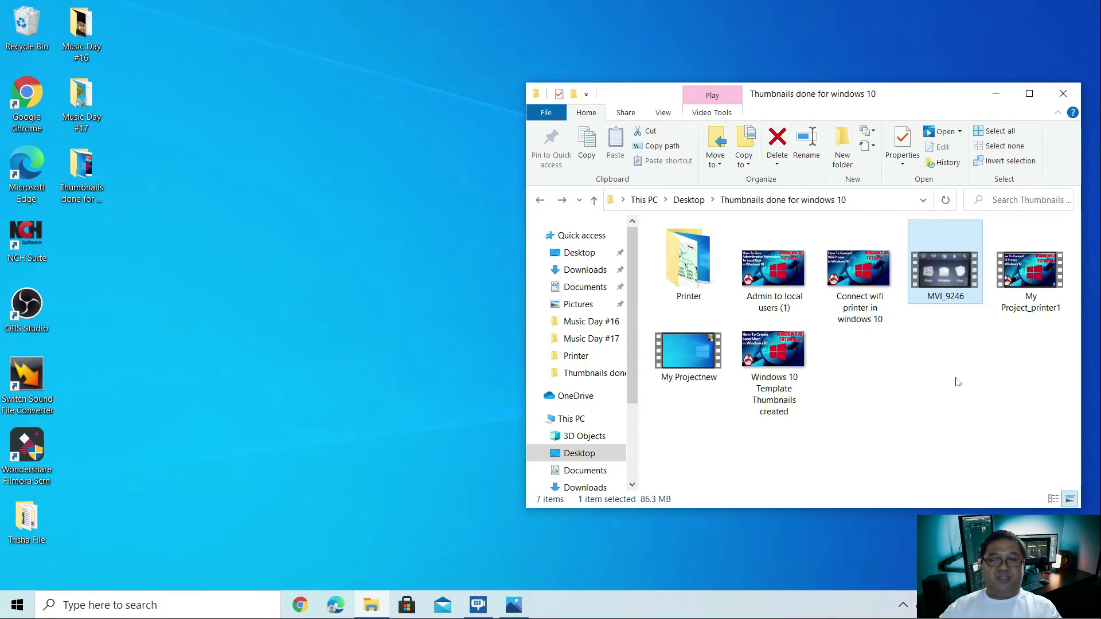
double_click(948, 278)
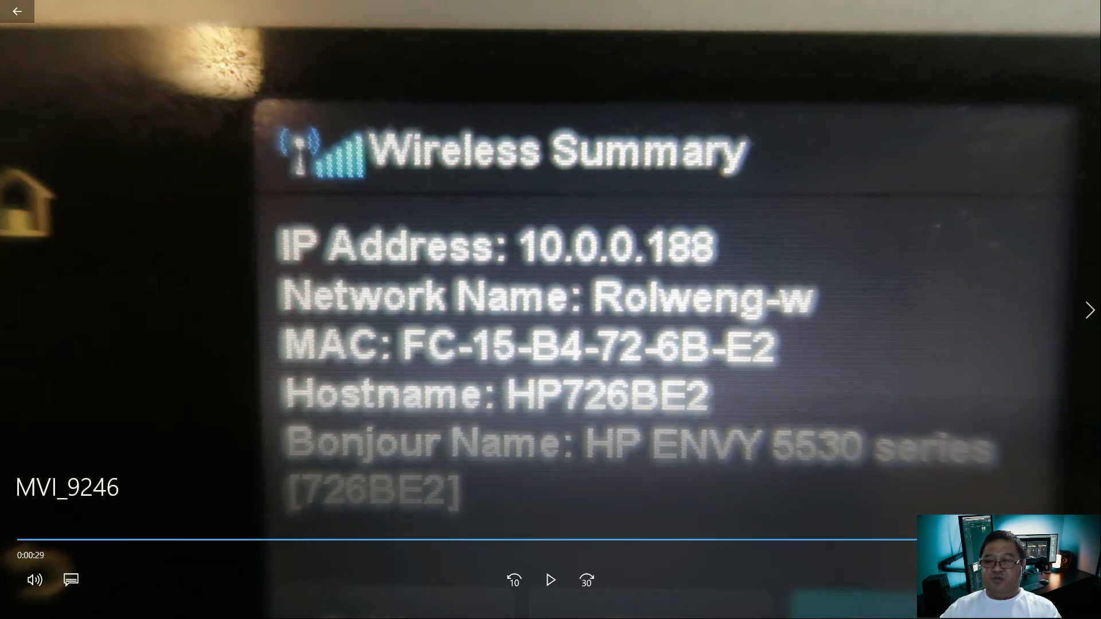
click(1030, 580)
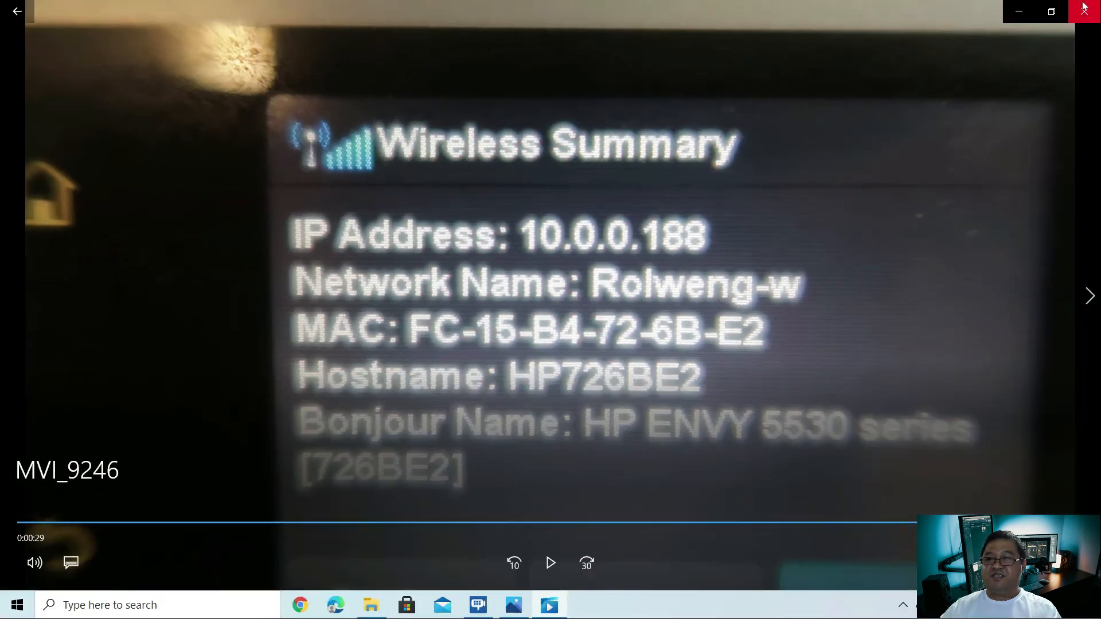
click(1084, 7)
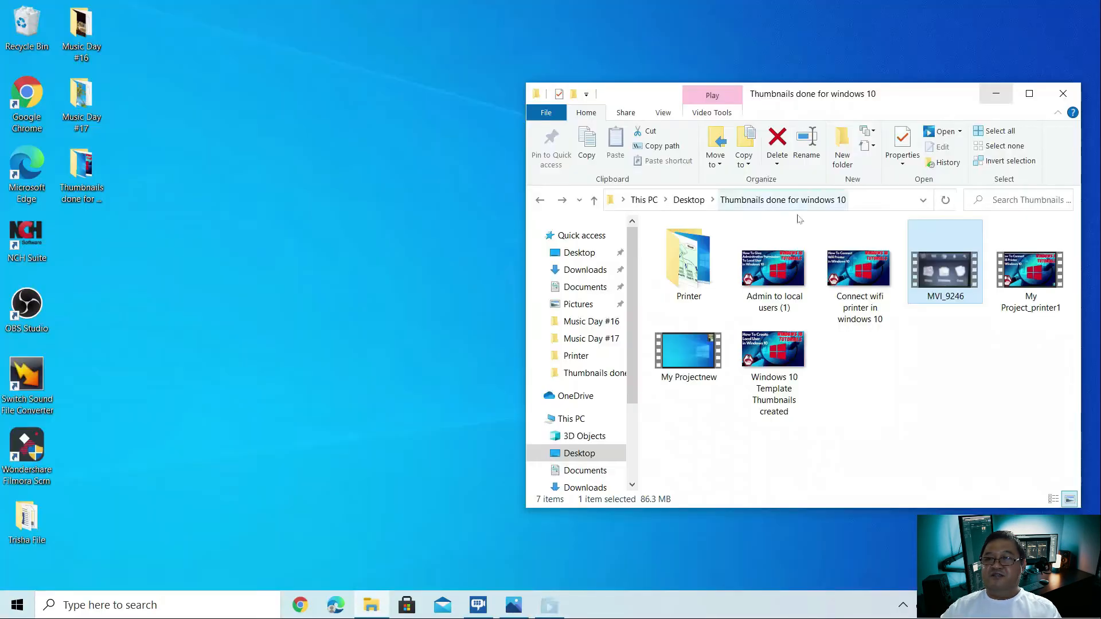
click(1064, 94)
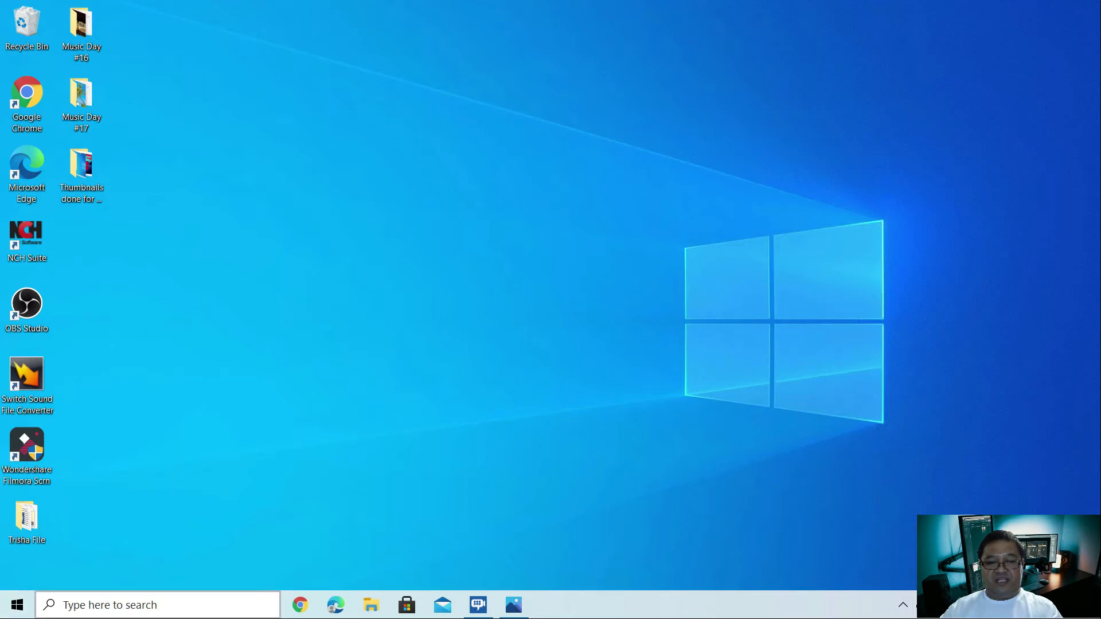
- Open Windows Settings
click(158, 605)
text(setting)
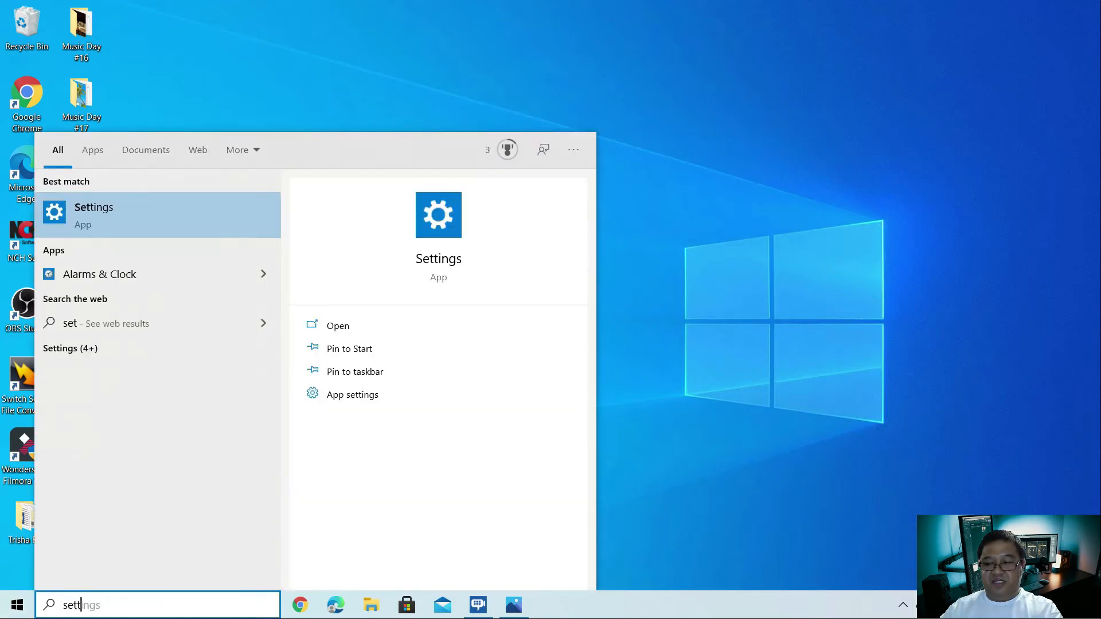
click(97, 209)
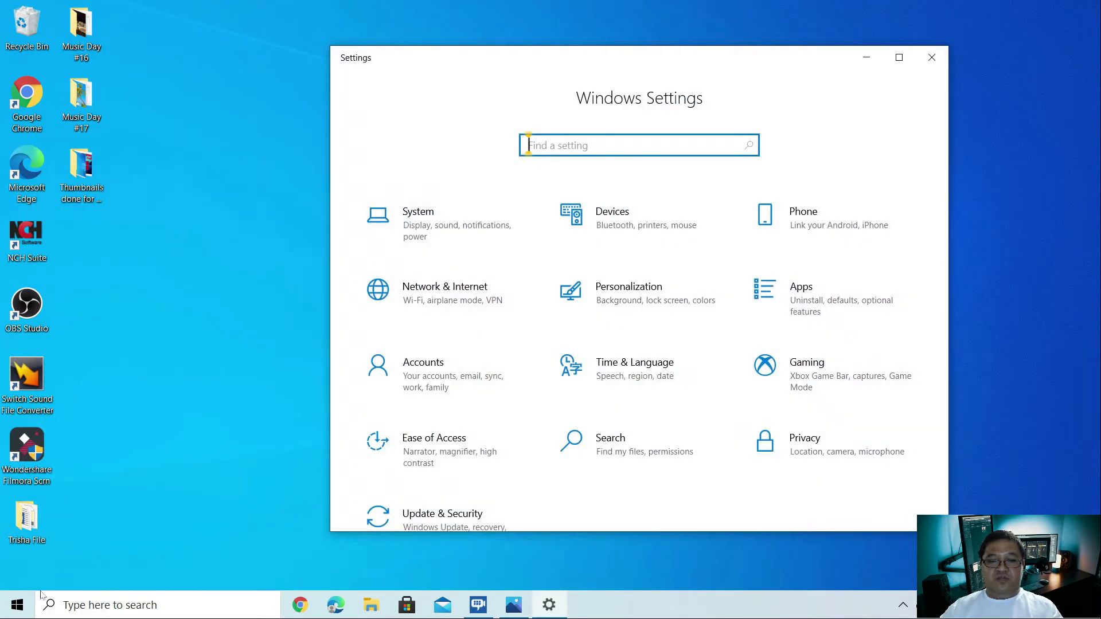
click(16, 609)
mouse_move(16, 542)
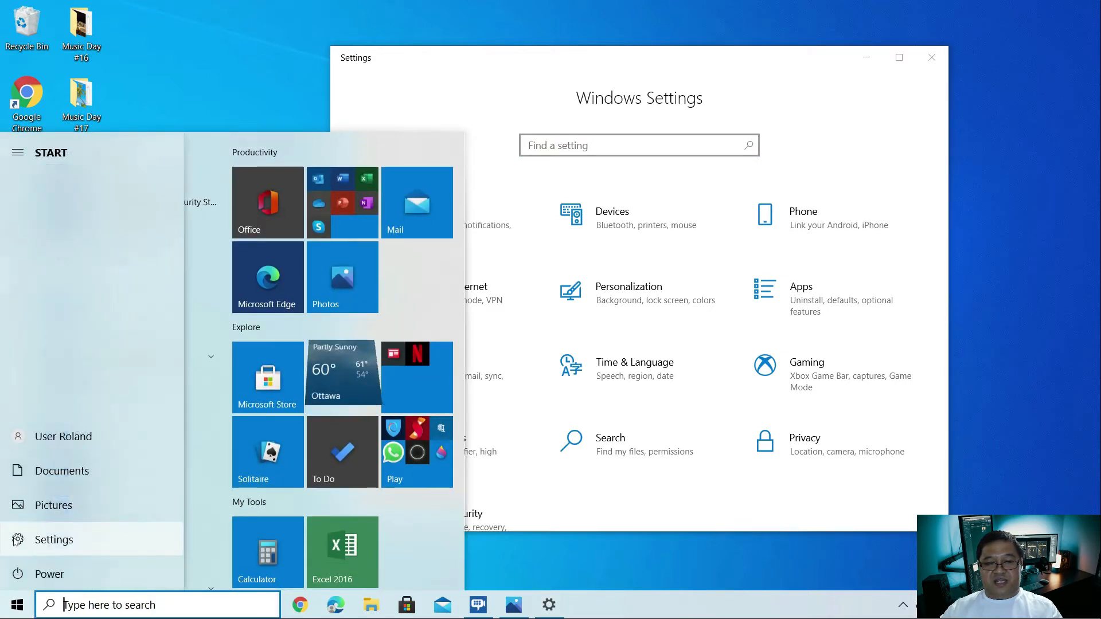
click(52, 542)
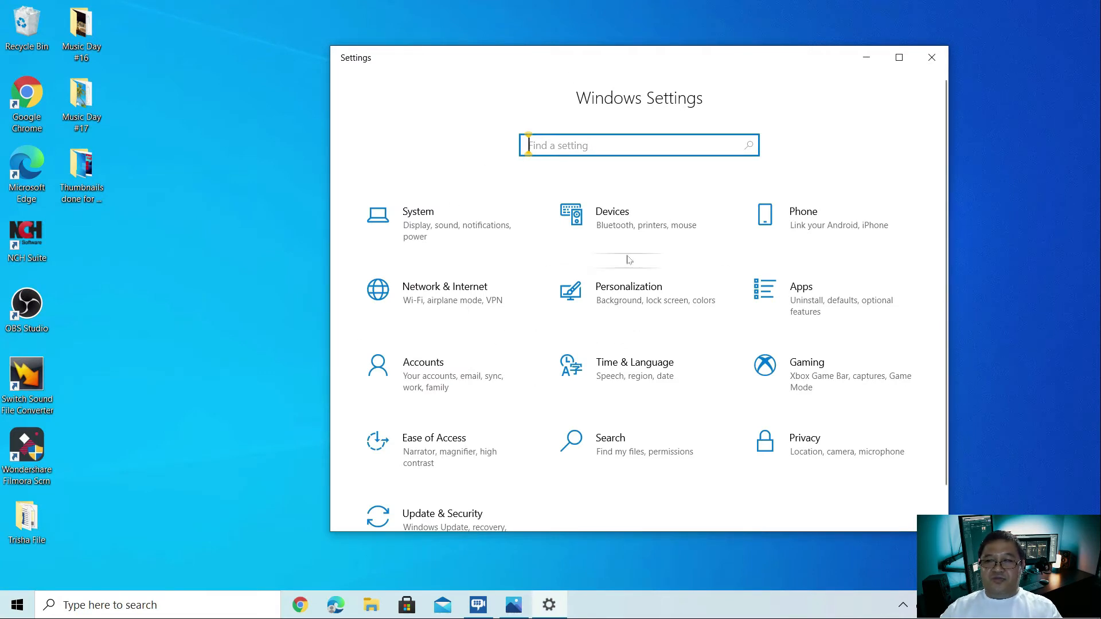
- Search for printers in the Printers & scanners settings and add the HP ENVY 5530 series device
click(613, 225)
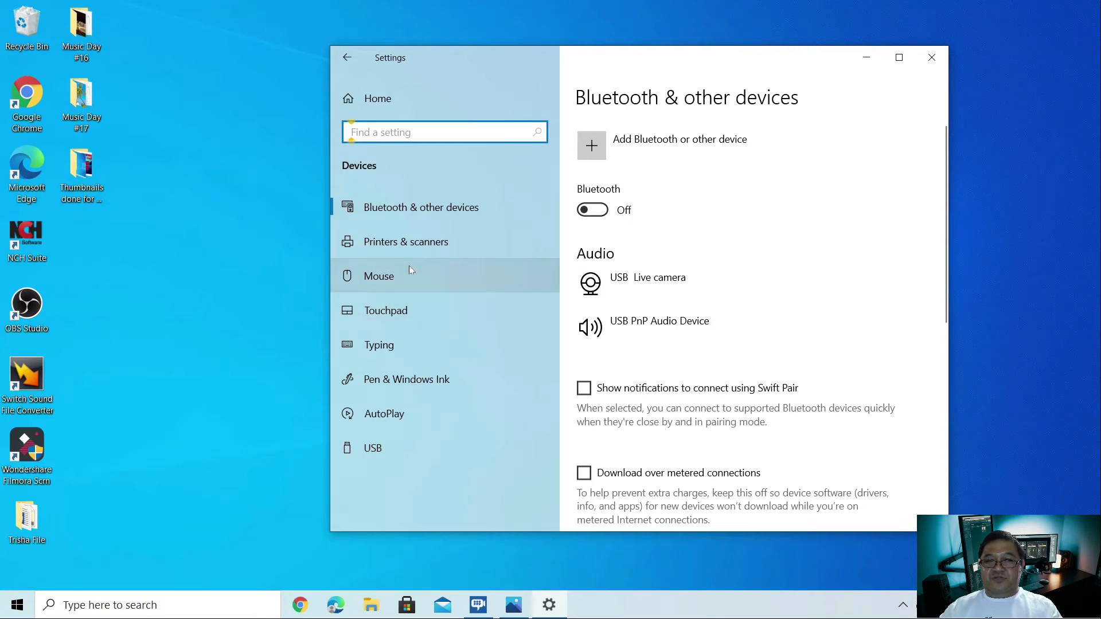
click(390, 242)
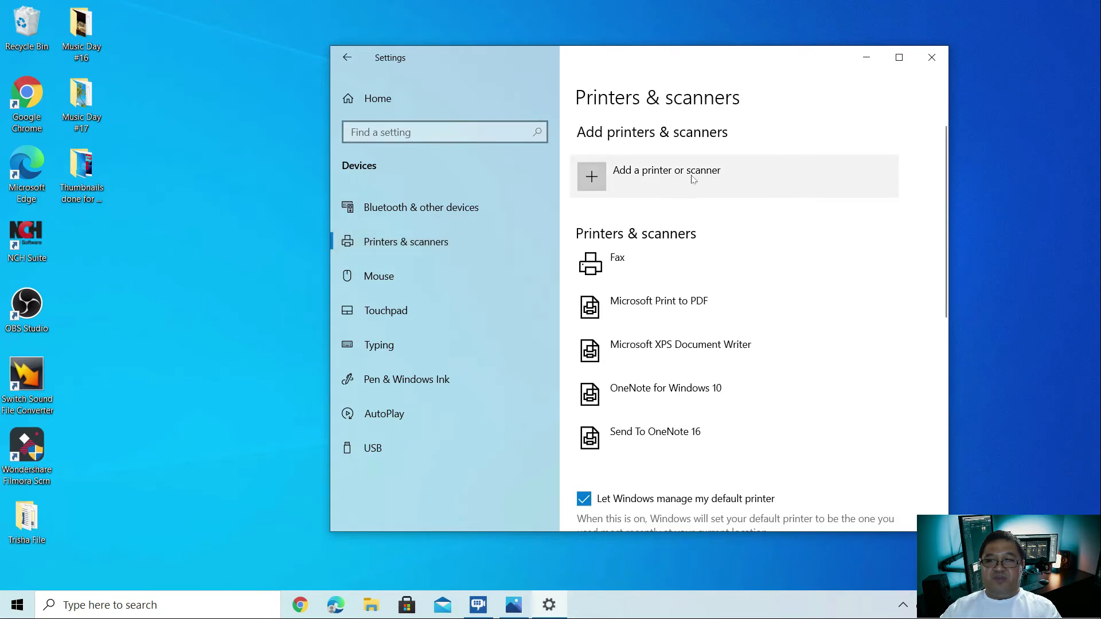
click(657, 181)
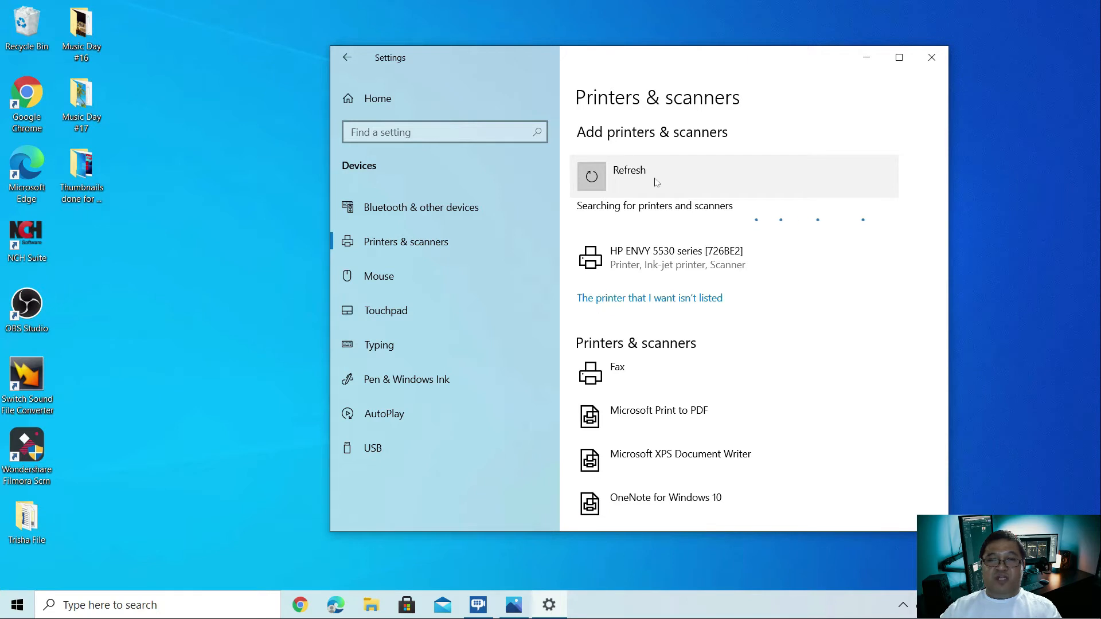
click(647, 263)
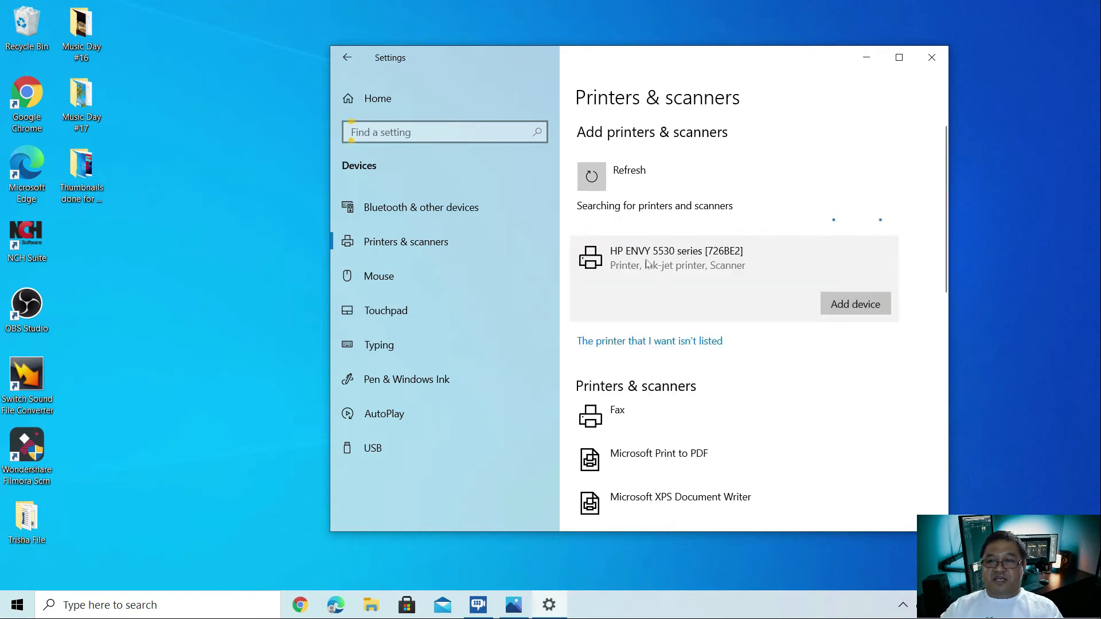
click(850, 307)
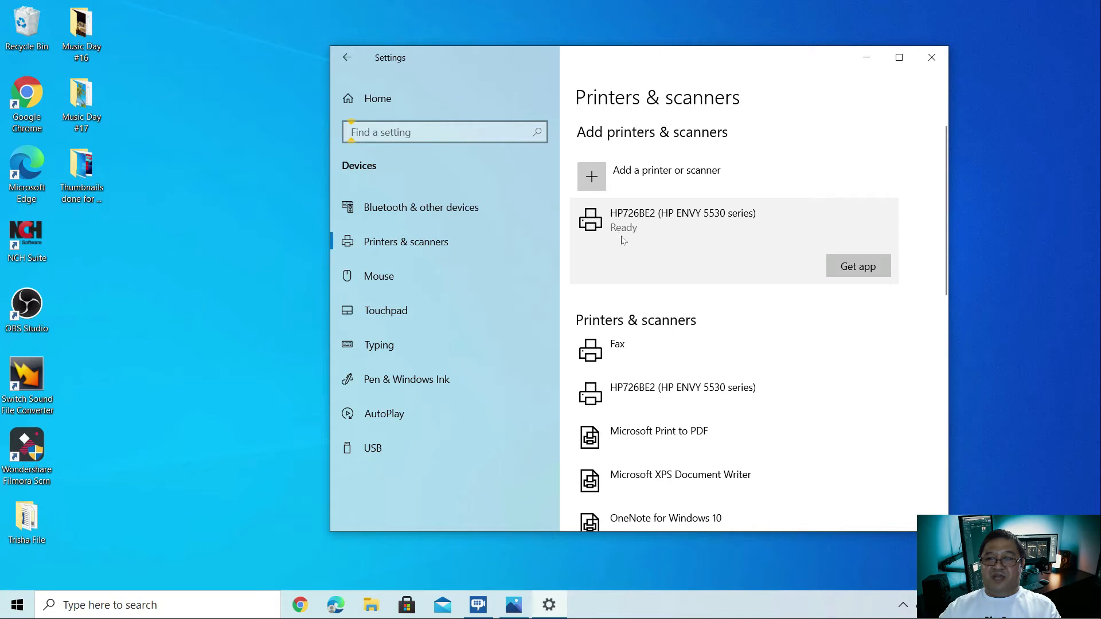
- Install the HP Smart app offered for the added printer, and close the Microsoft Store and Settings
click(853, 267)
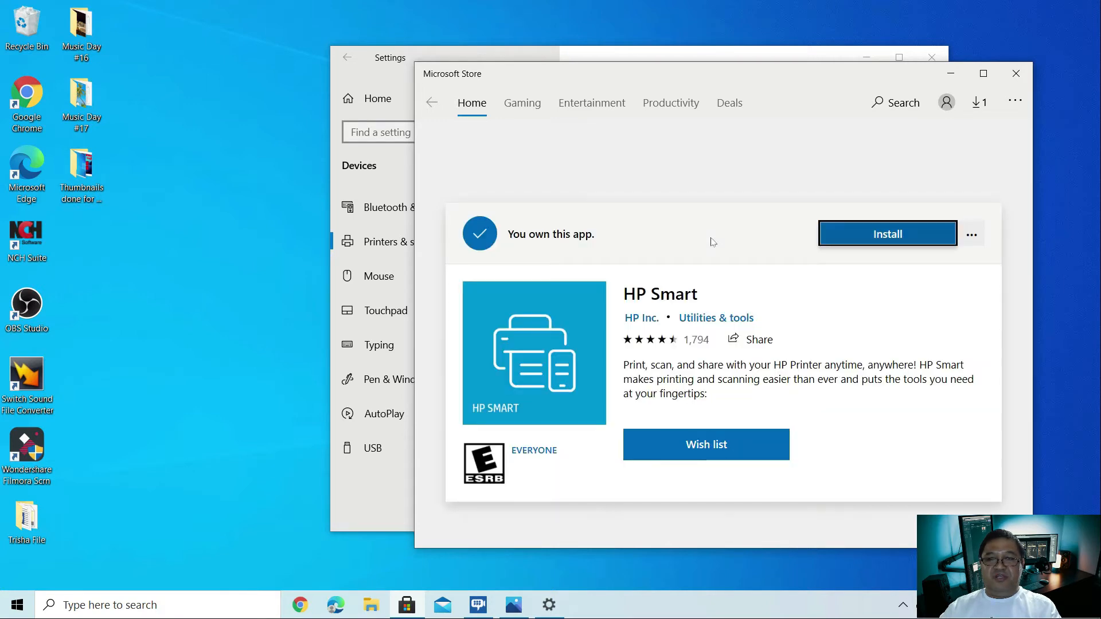
click(882, 239)
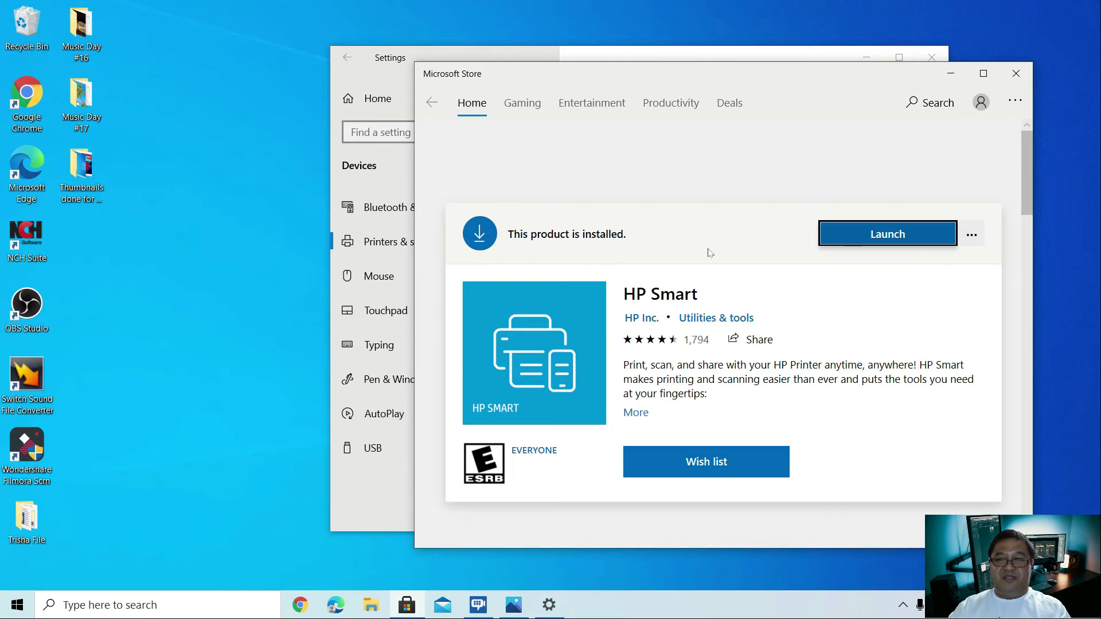
click(1017, 75)
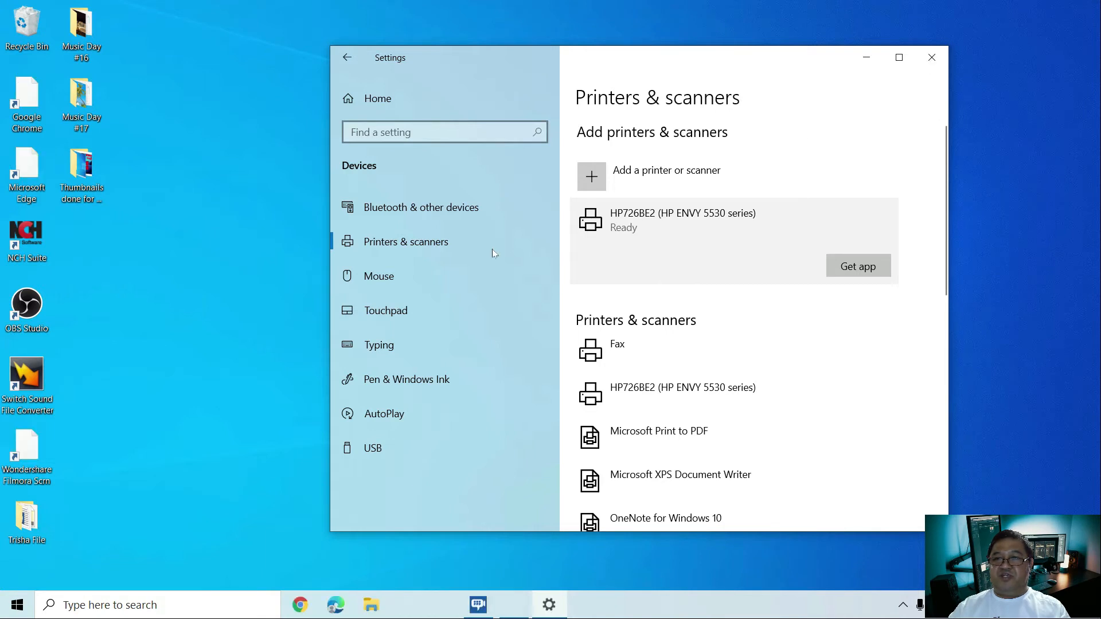
click(388, 245)
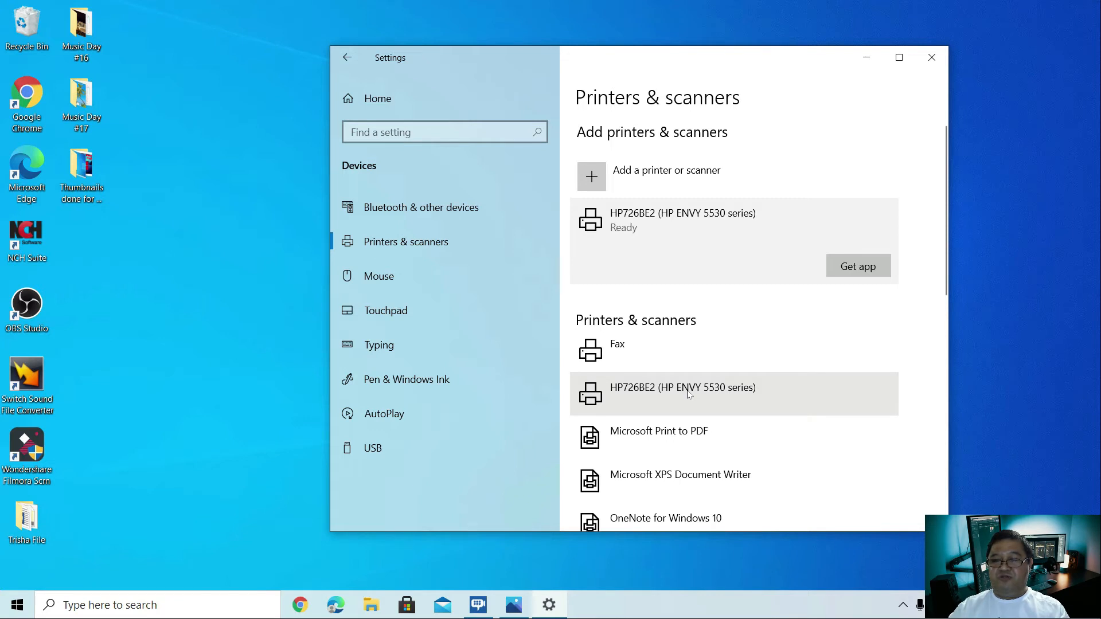
click(934, 55)
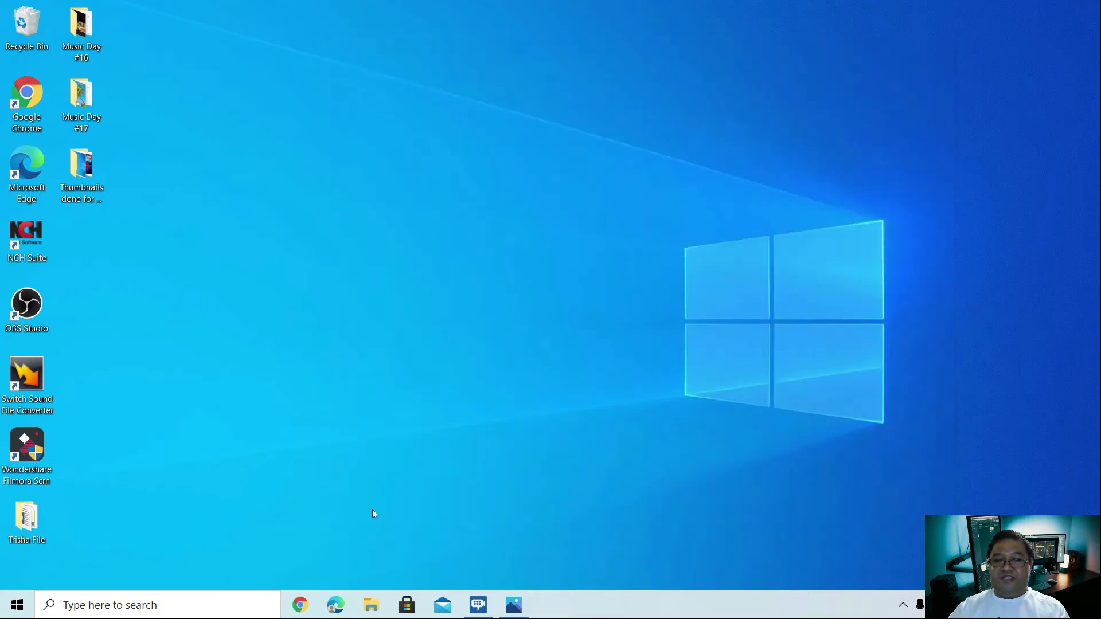
- Launch Word 2016 and enter a short line of test text in the middle of the blank document
click(87, 605)
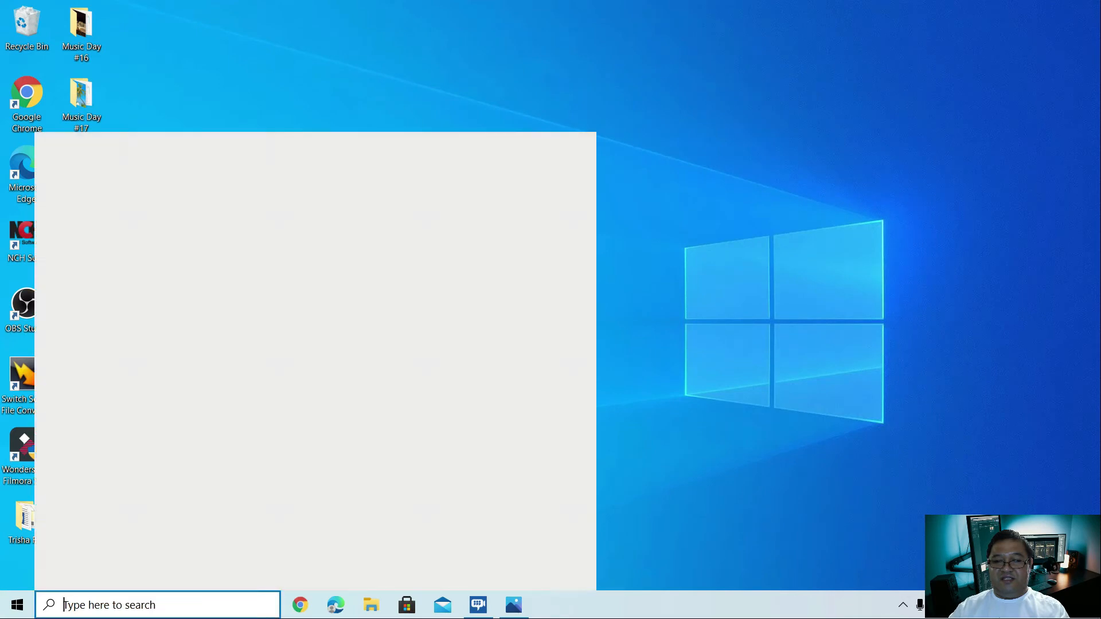
text(word)
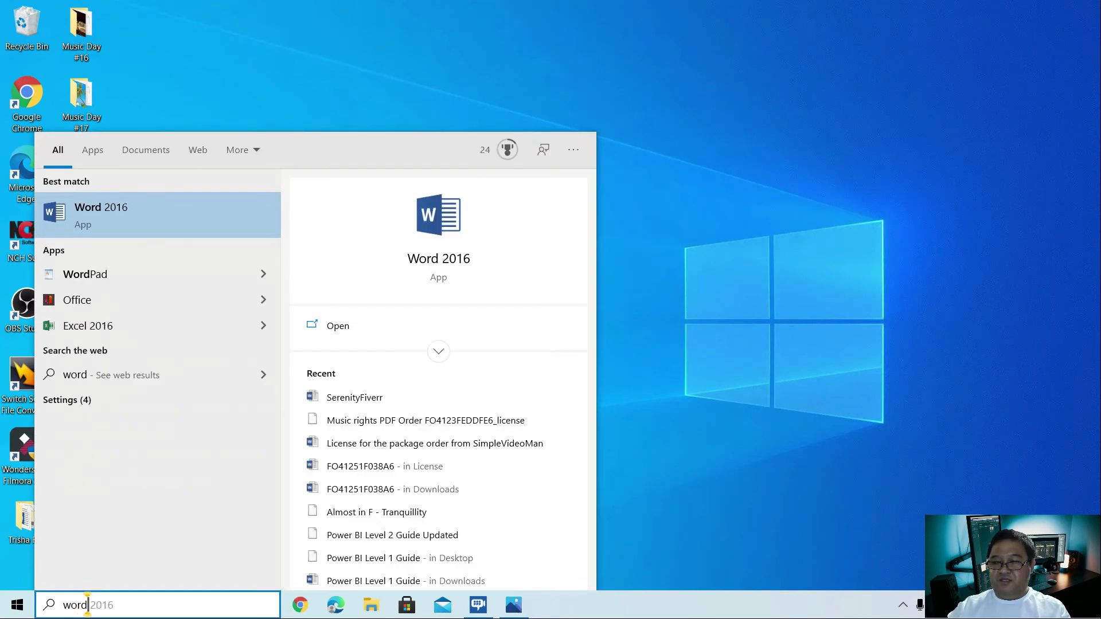
key(Return)
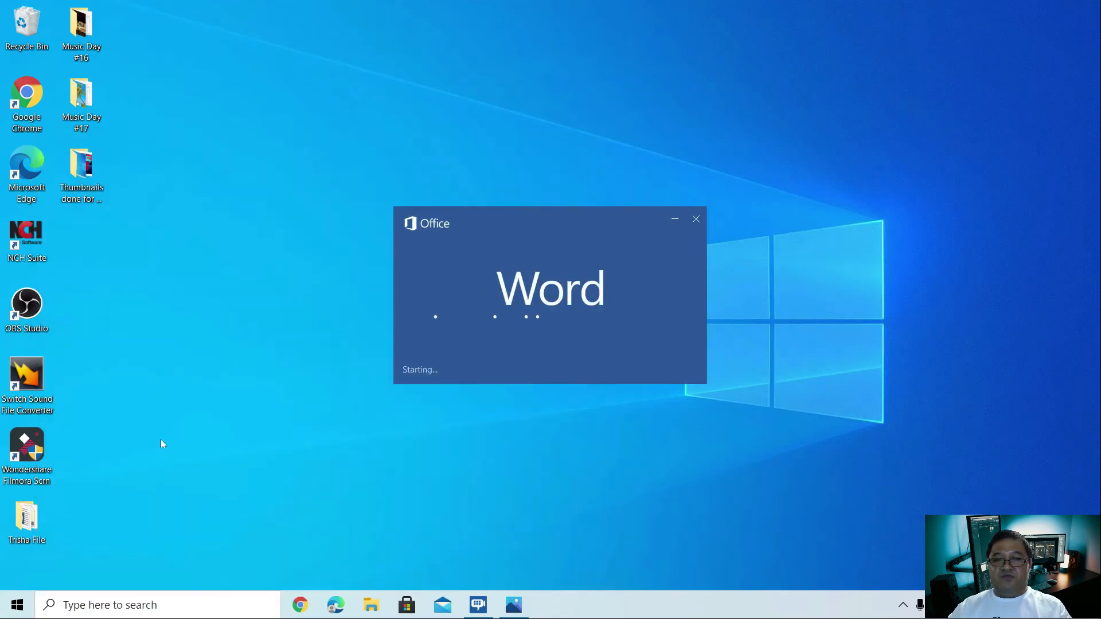
click(676, 295)
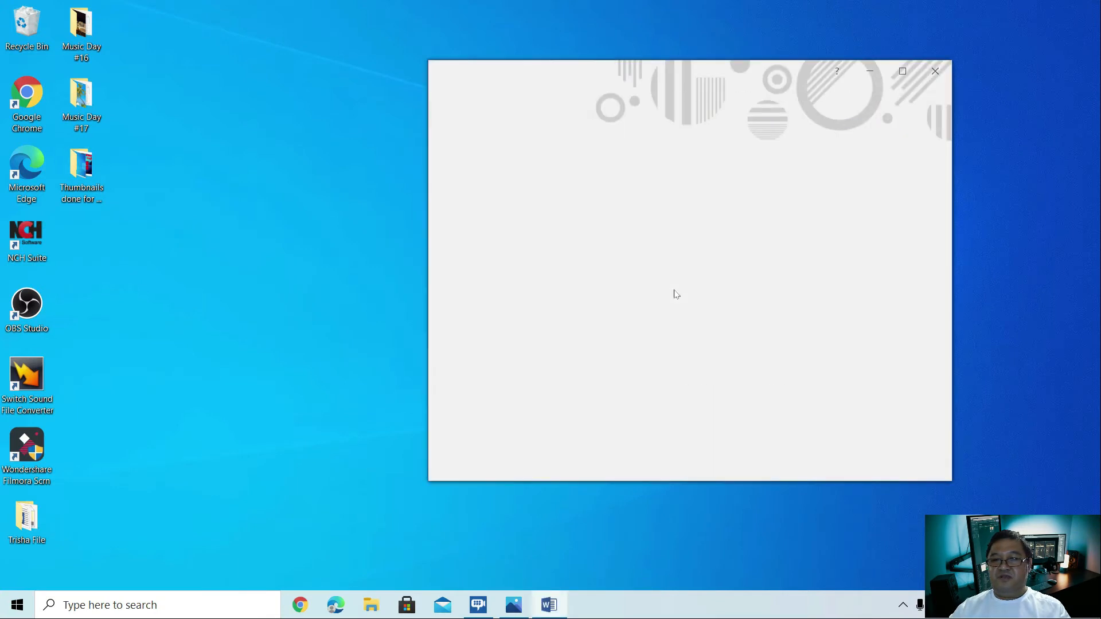
text(printenamsnkjsa)
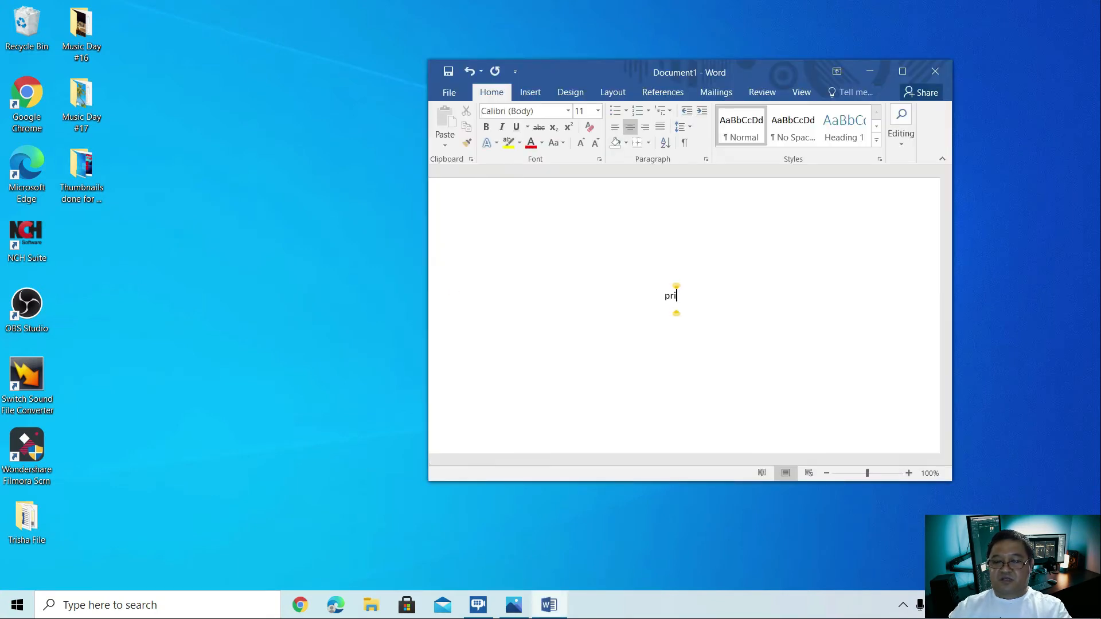
- Check the selected printer in the document's print options, and close Word without saving
click(450, 92)
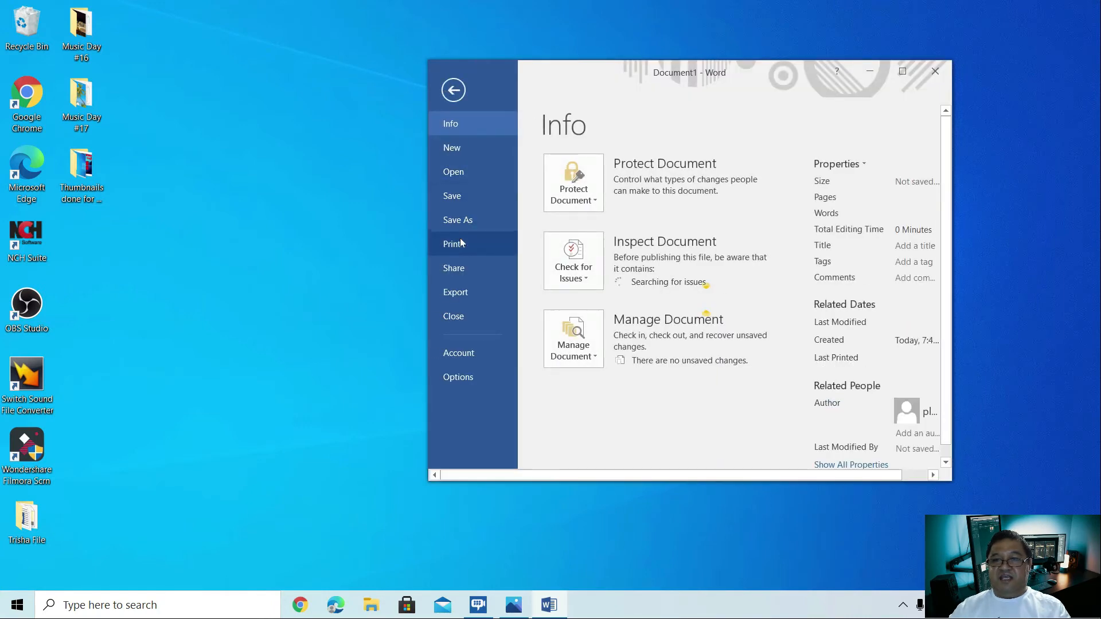
click(458, 246)
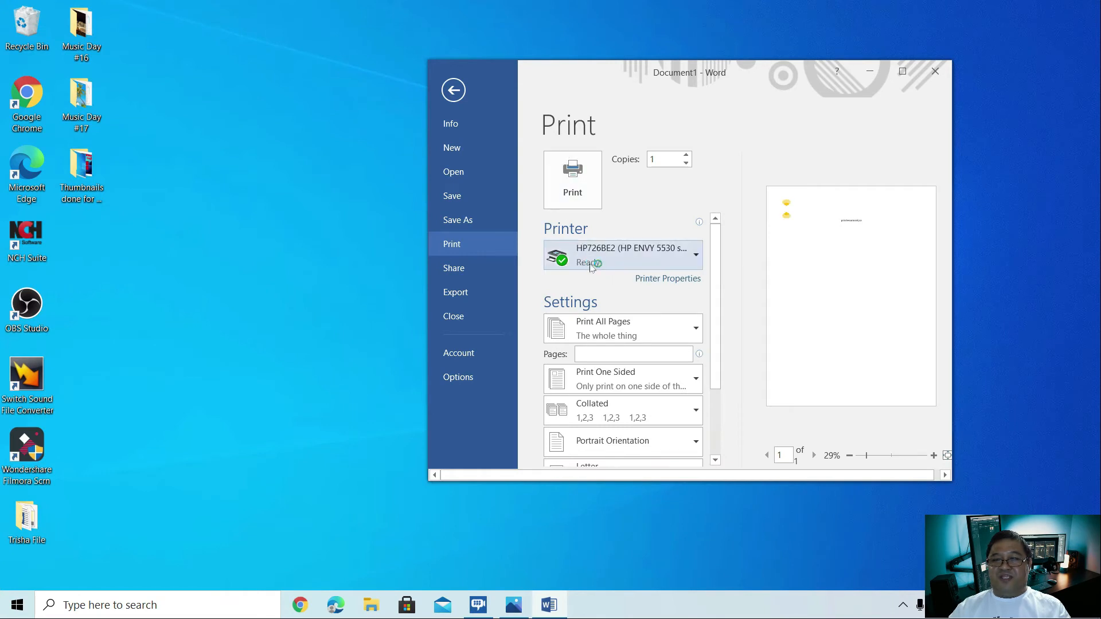
mouse_move(632, 262)
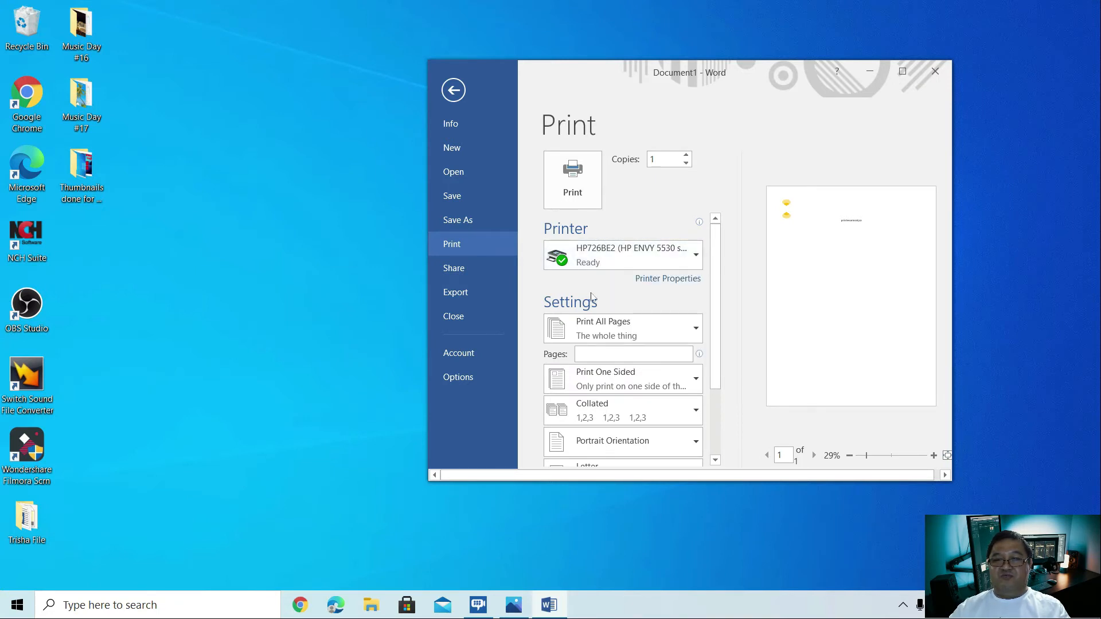
click(936, 73)
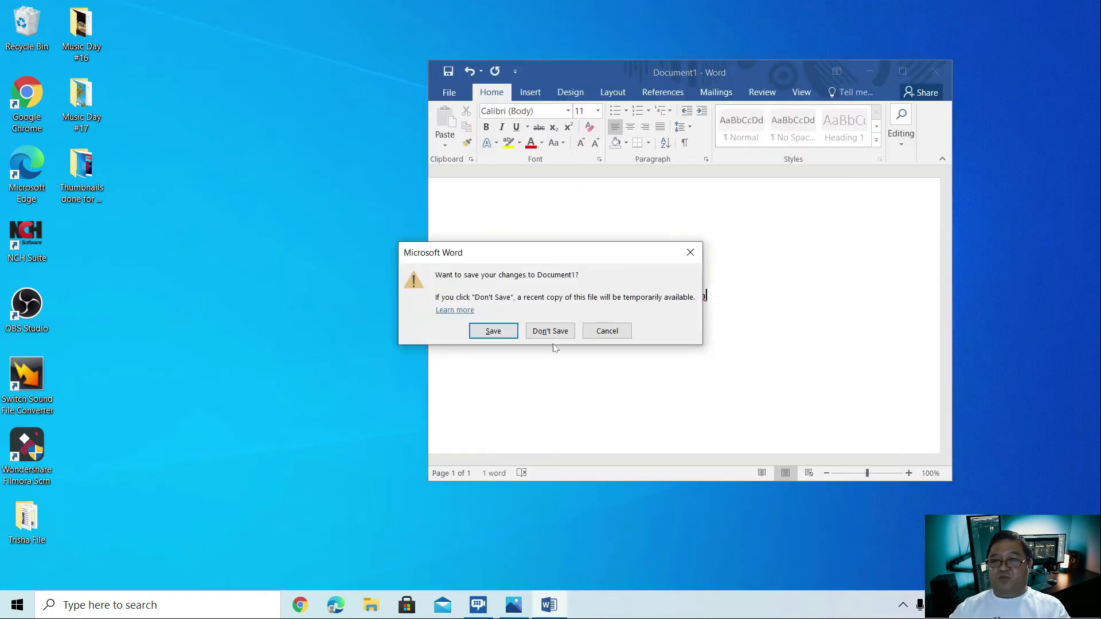
click(550, 332)
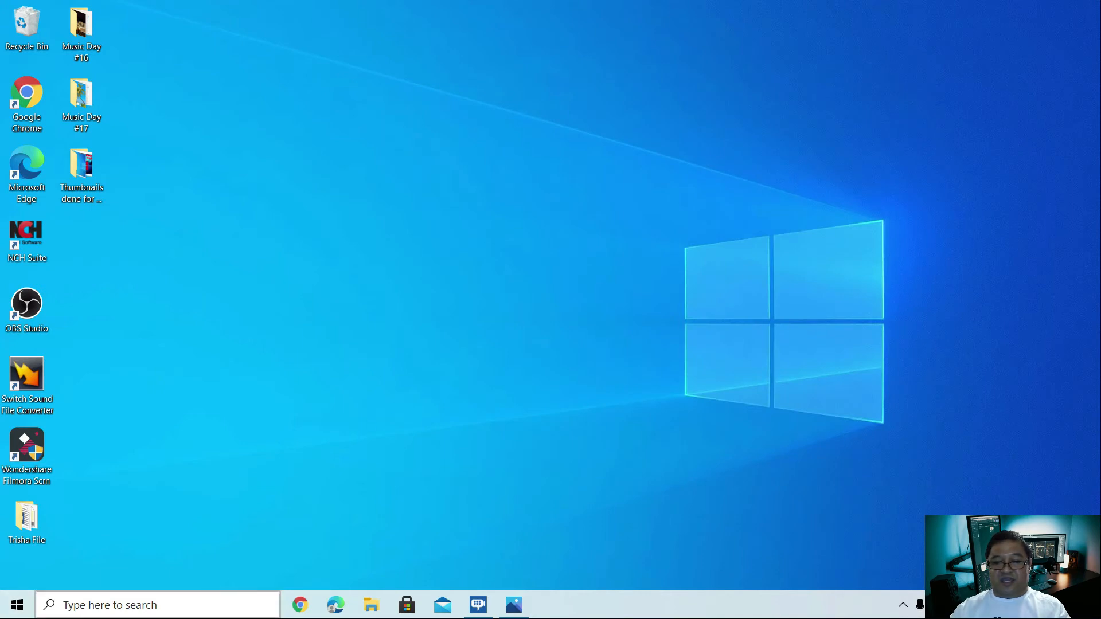
- Open the Printers & scanners page of the device settings
click(18, 605)
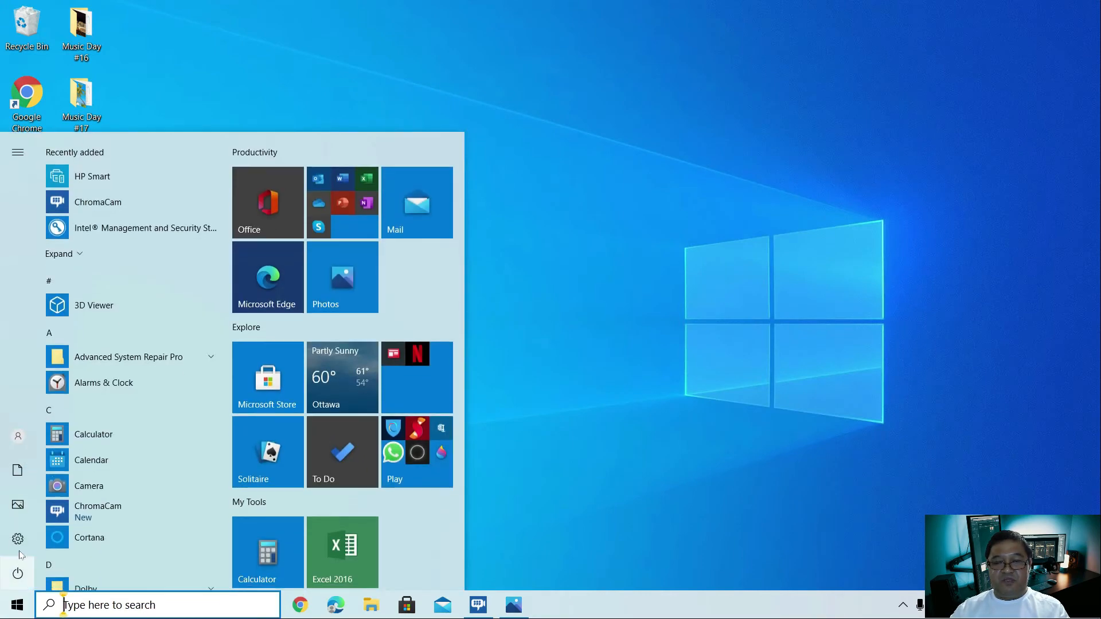
click(19, 545)
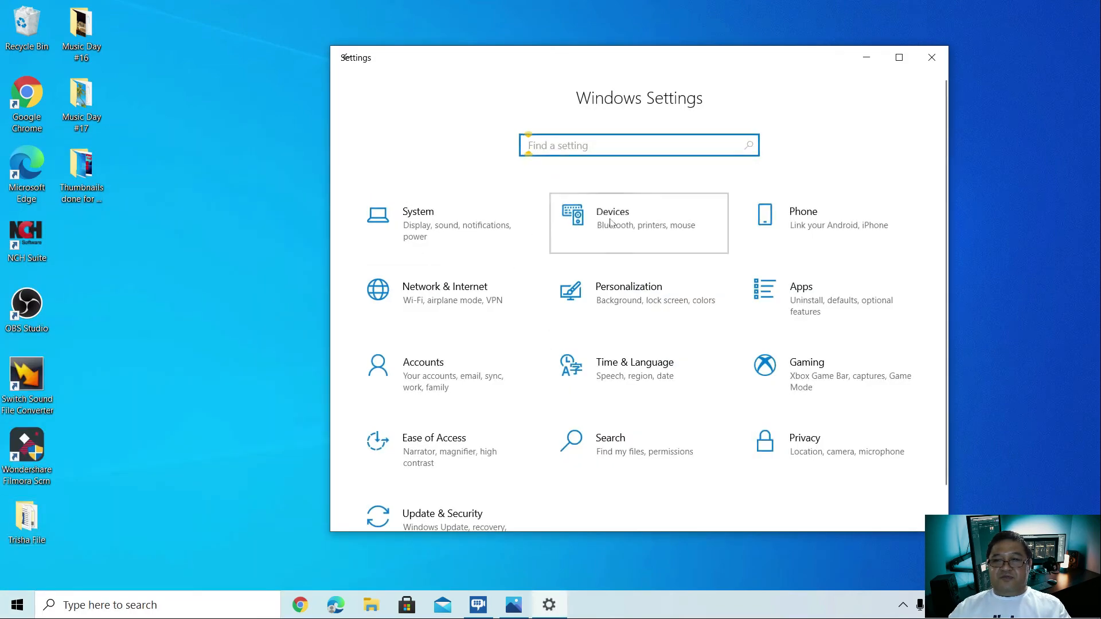
click(610, 222)
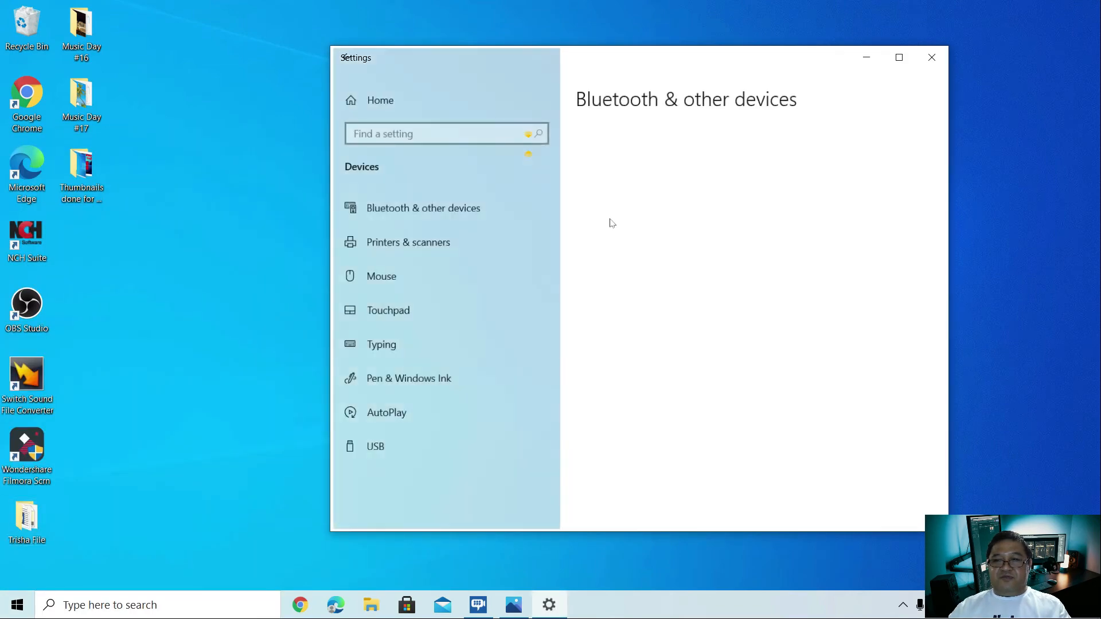
click(411, 243)
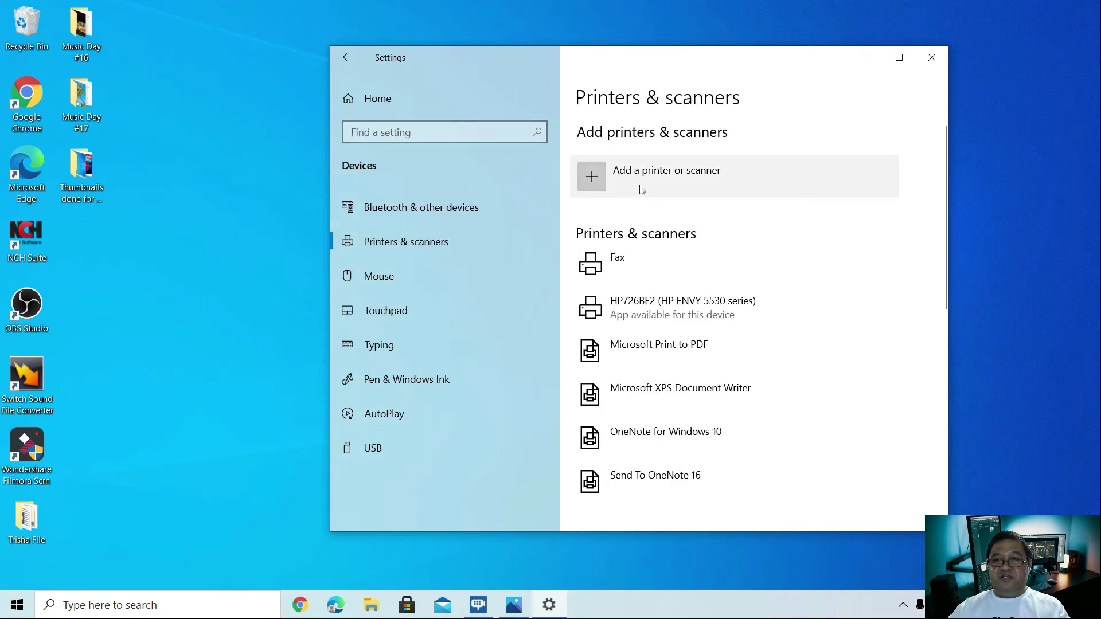
- Start adding a printer that isn't listed, choosing to add it using a TCP/IP address or hostname
click(637, 183)
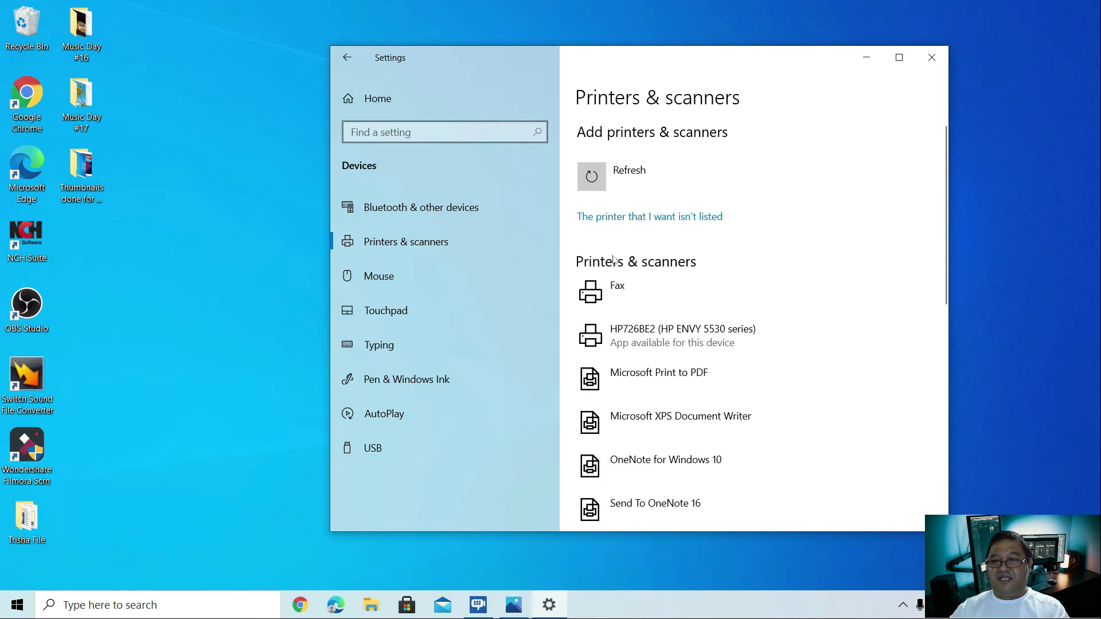
click(650, 224)
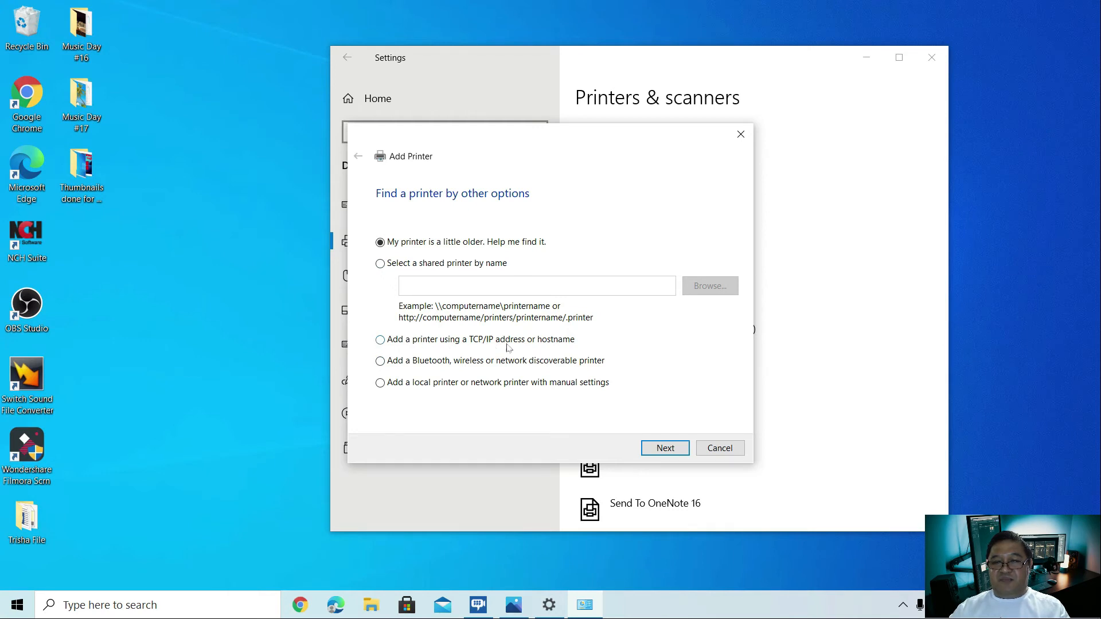
click(381, 340)
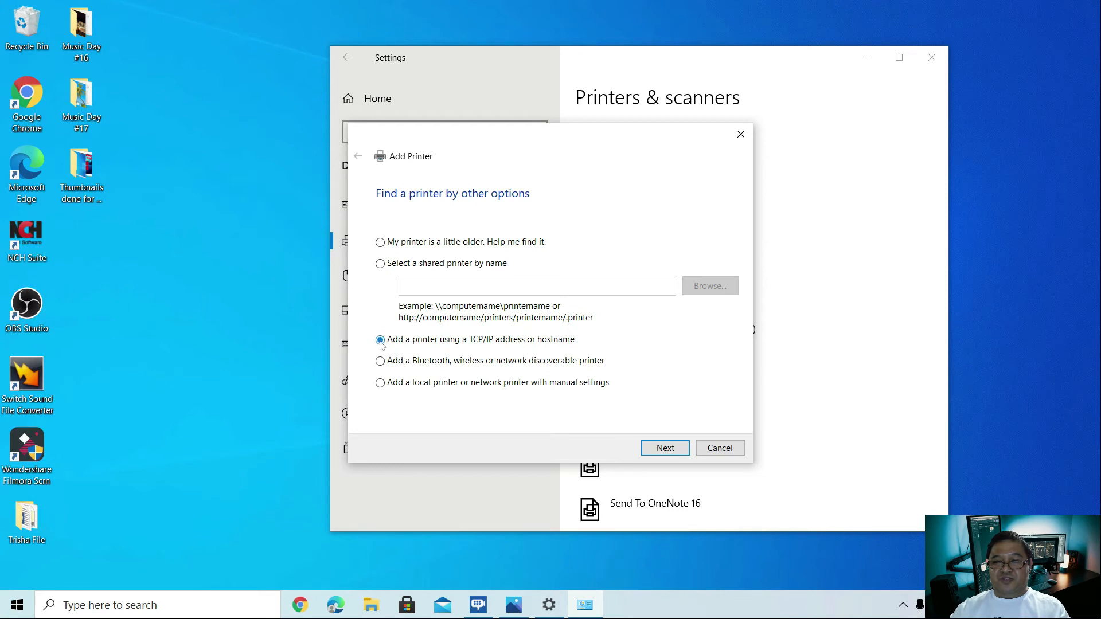
click(665, 450)
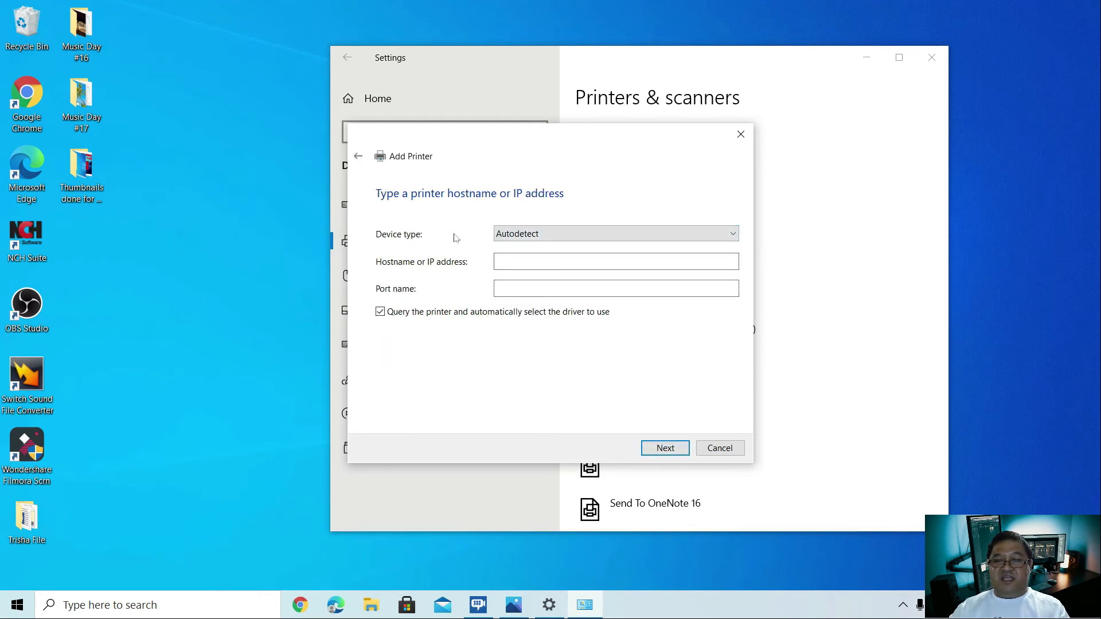
- Set the device type to TCP/IP Device, enter the IP address 10.0.0.188, and continue to the driver choice
click(527, 235)
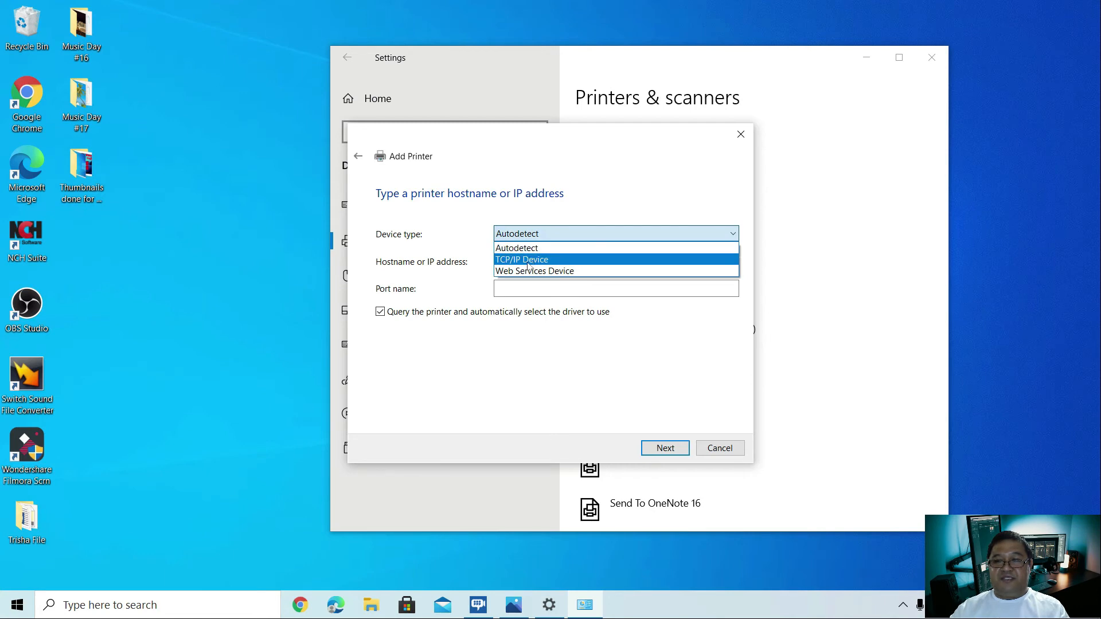
click(528, 265)
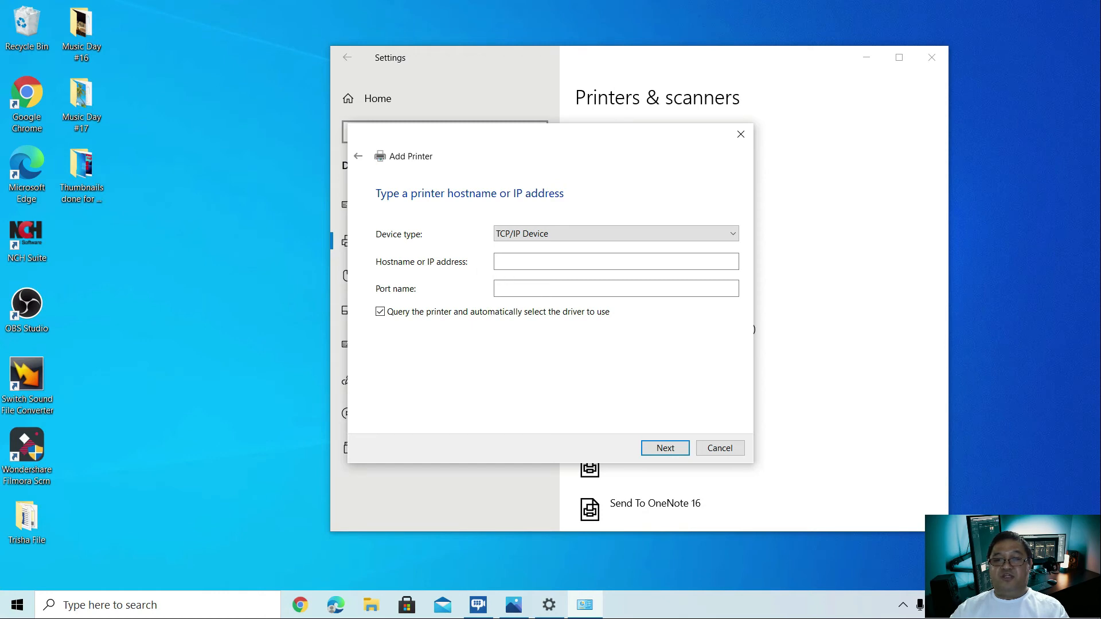
click(498, 262)
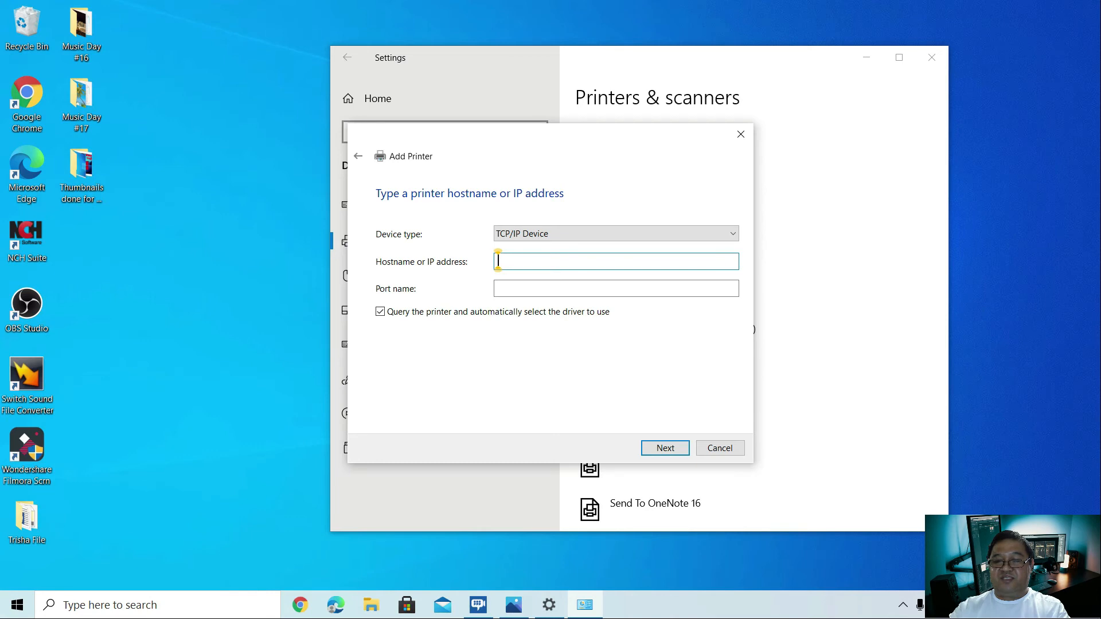
text(10.0.)
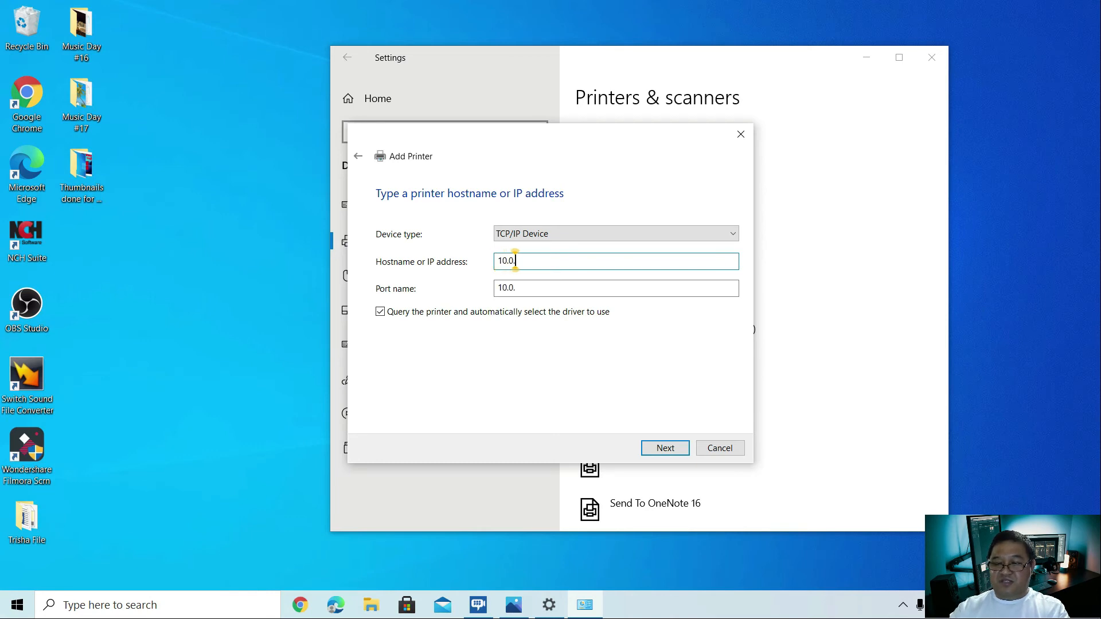
text(0.188)
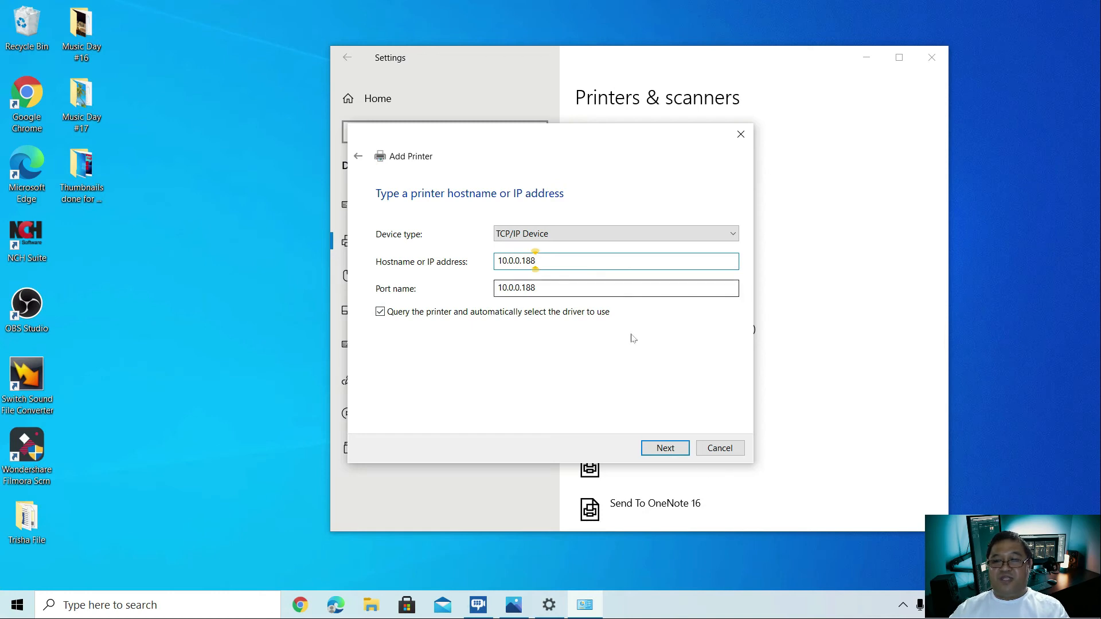
click(666, 451)
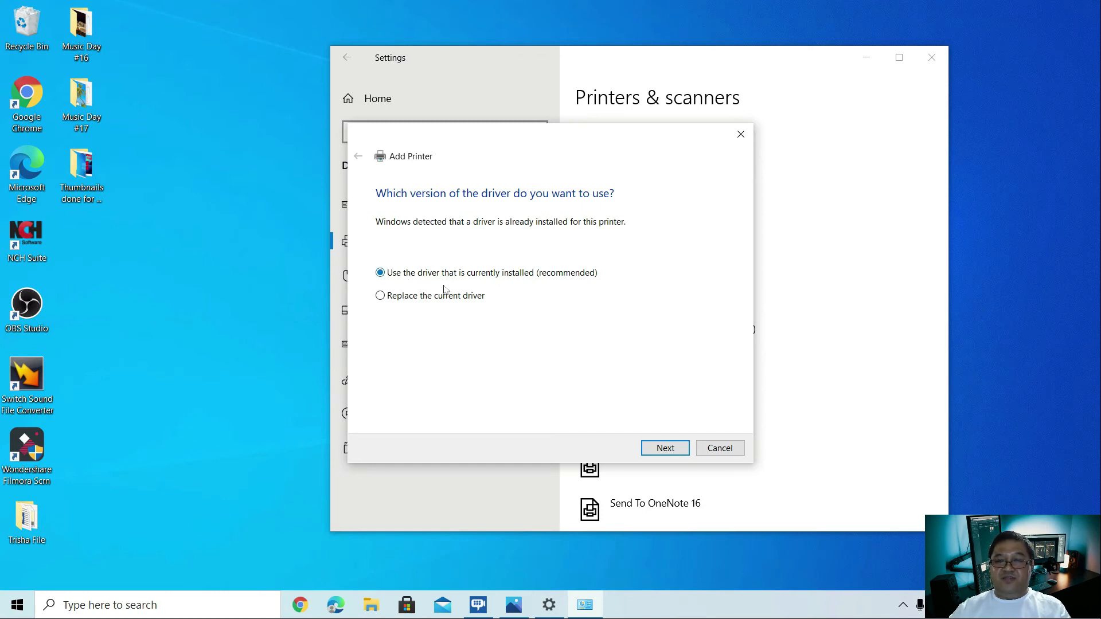
- Keep the currently installed driver and name the printer "HP ENVY 5530 Series _other Printer"
click(663, 454)
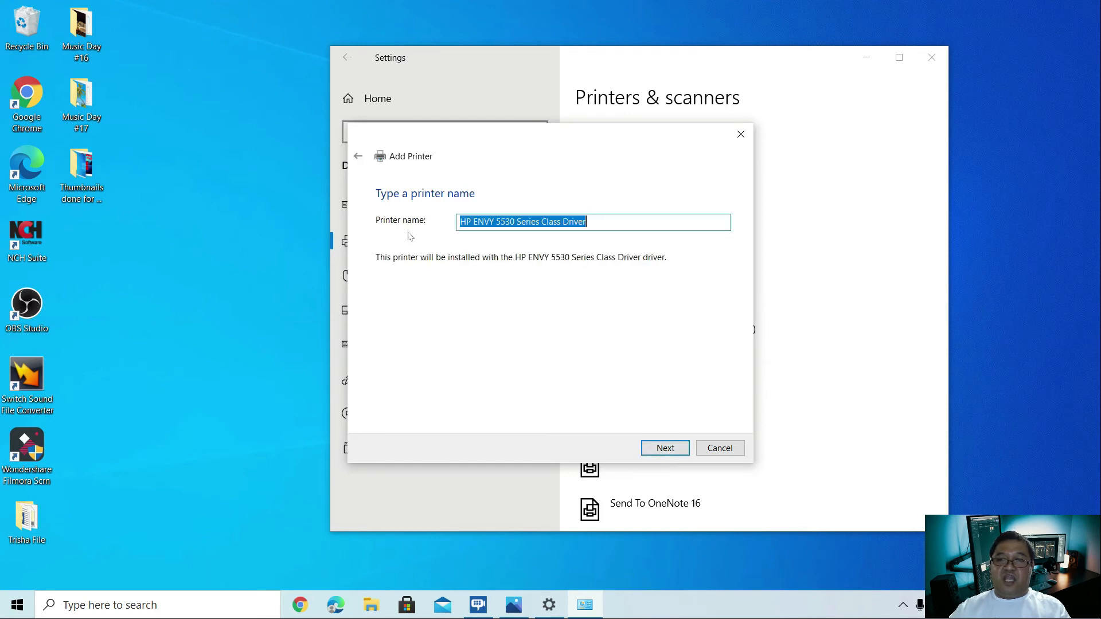
click(586, 221)
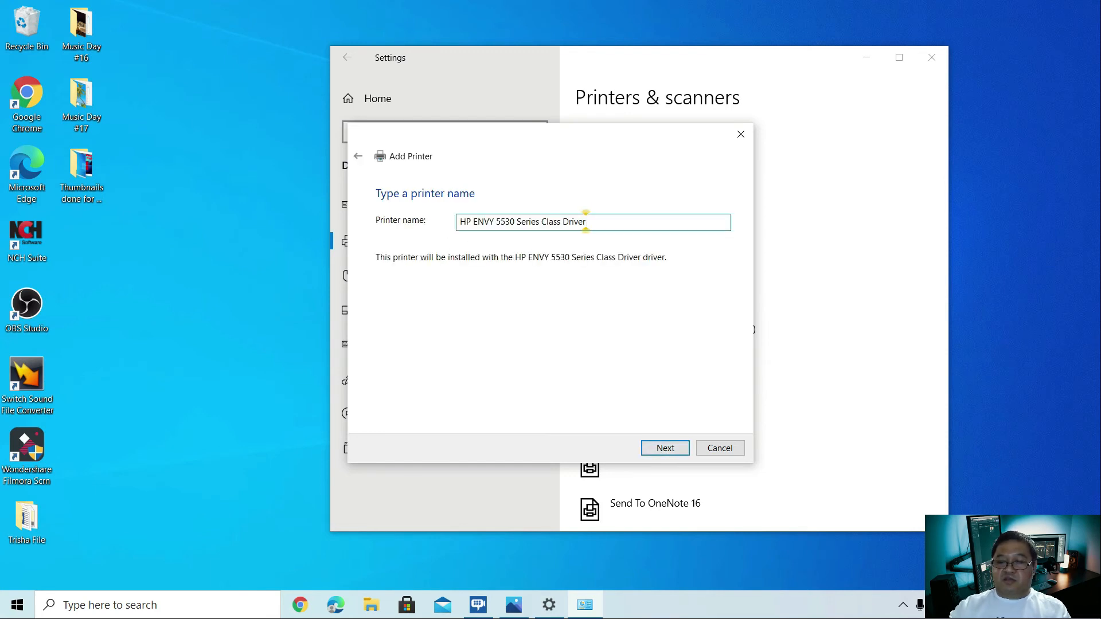
key(BackSpace)
key(BackSpace)
key(BackSpace)
key(BackSpace)
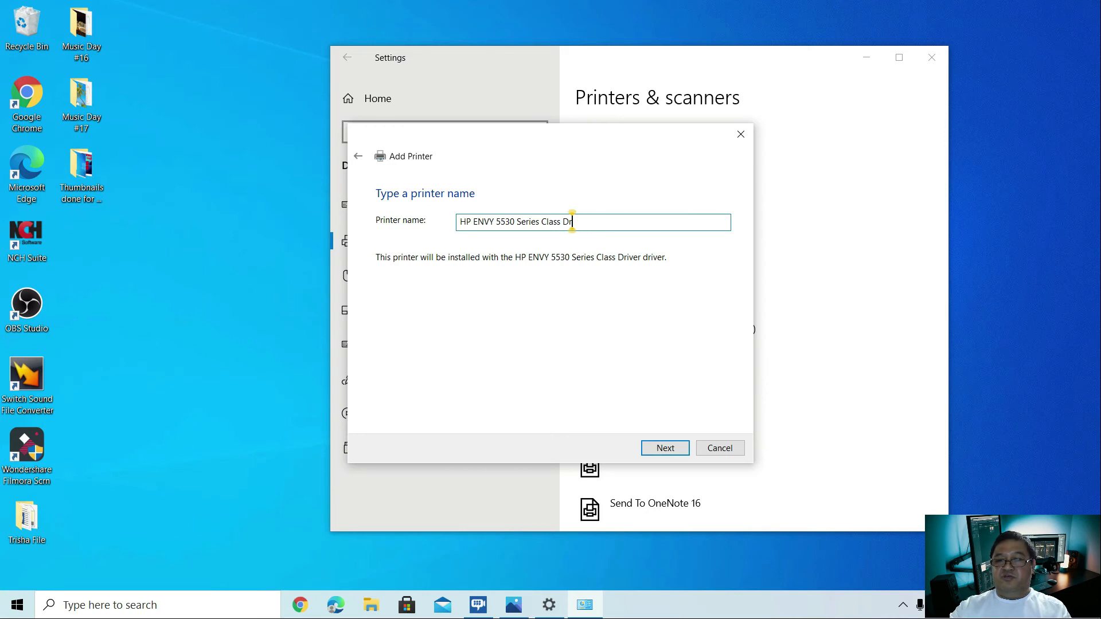
key(BackSpace)
key(BackSpace)
key(BackSpace)
key(BackSpace)
key(BackSpace)
key(BackSpace)
key(BackSpace)
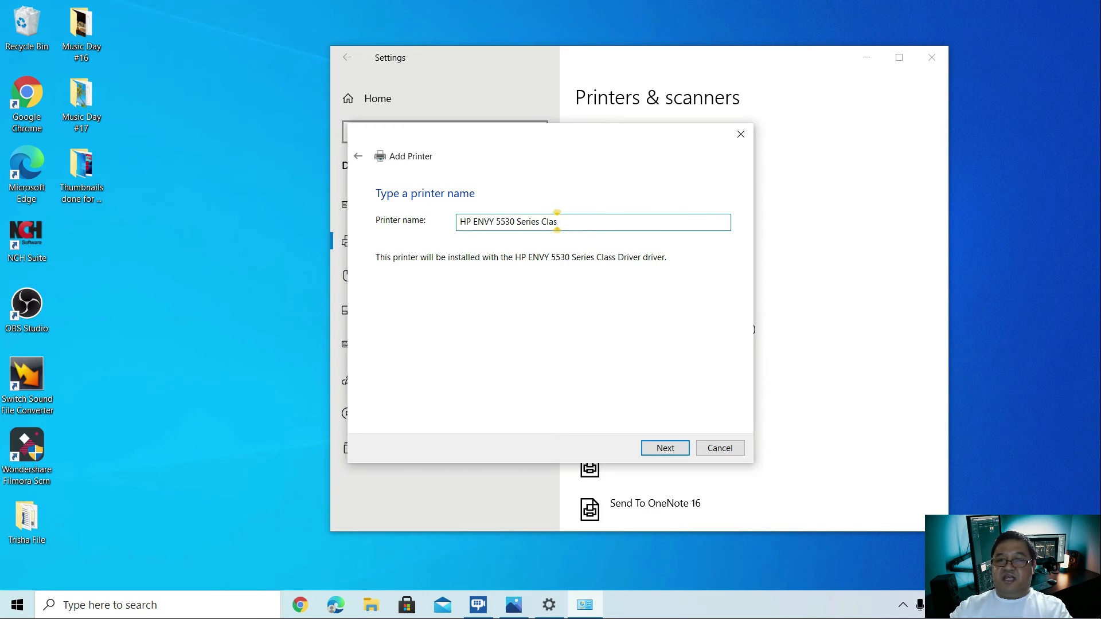
key(BackSpace)
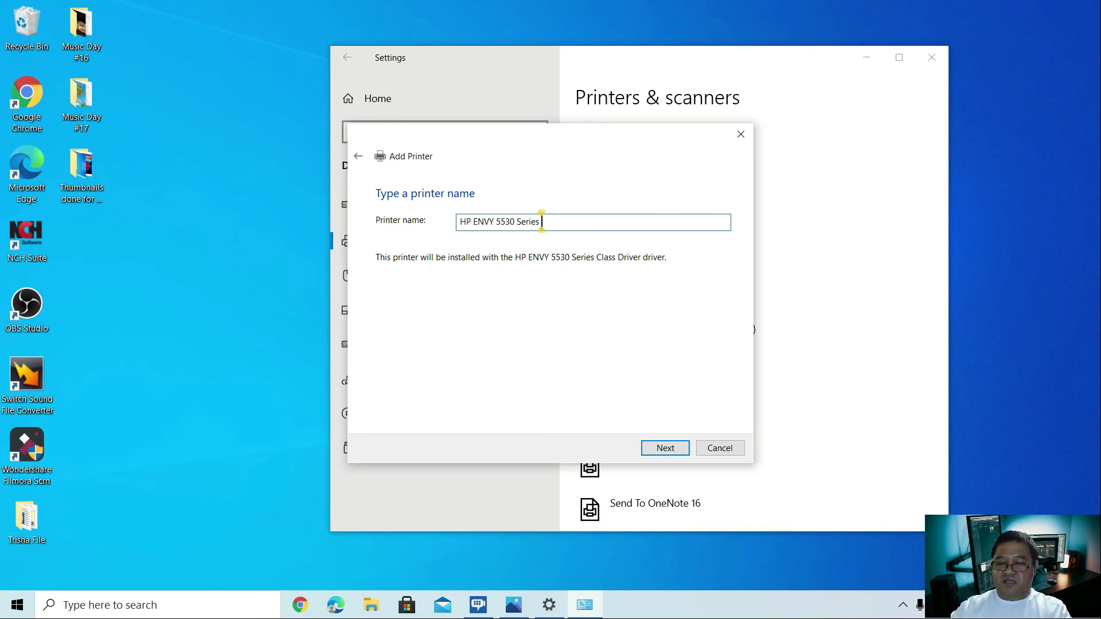
text(_o)
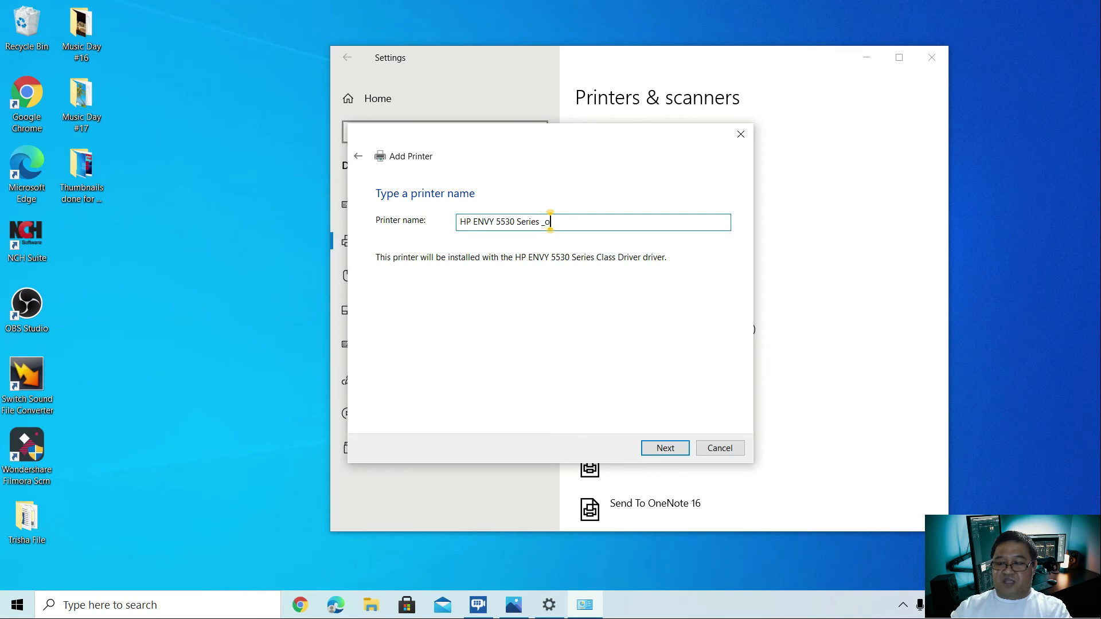
text(ther Printer)
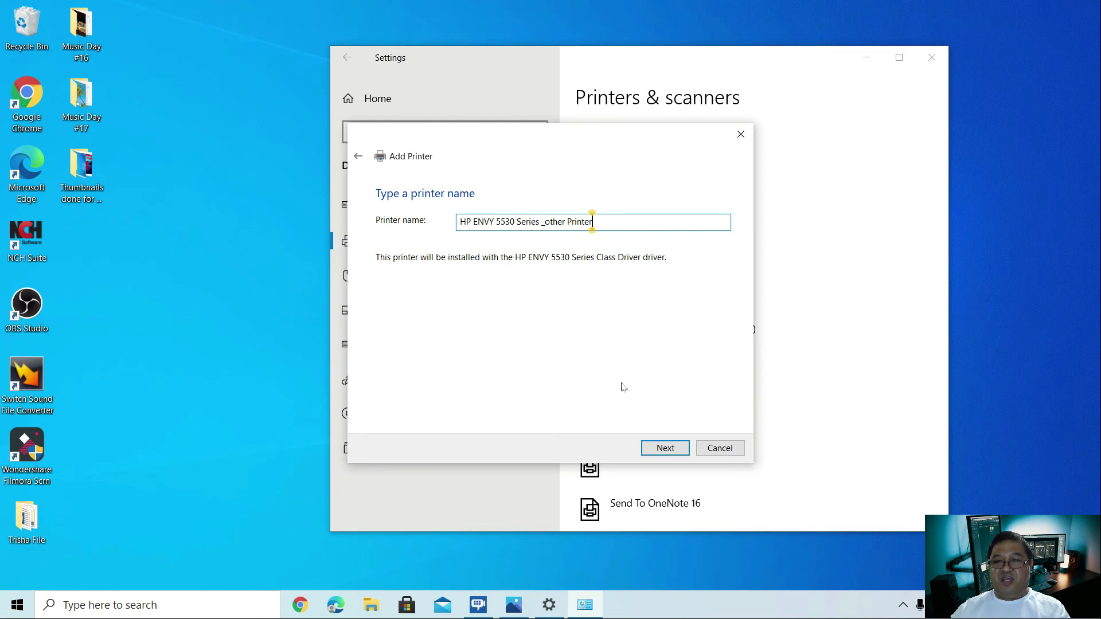
click(663, 452)
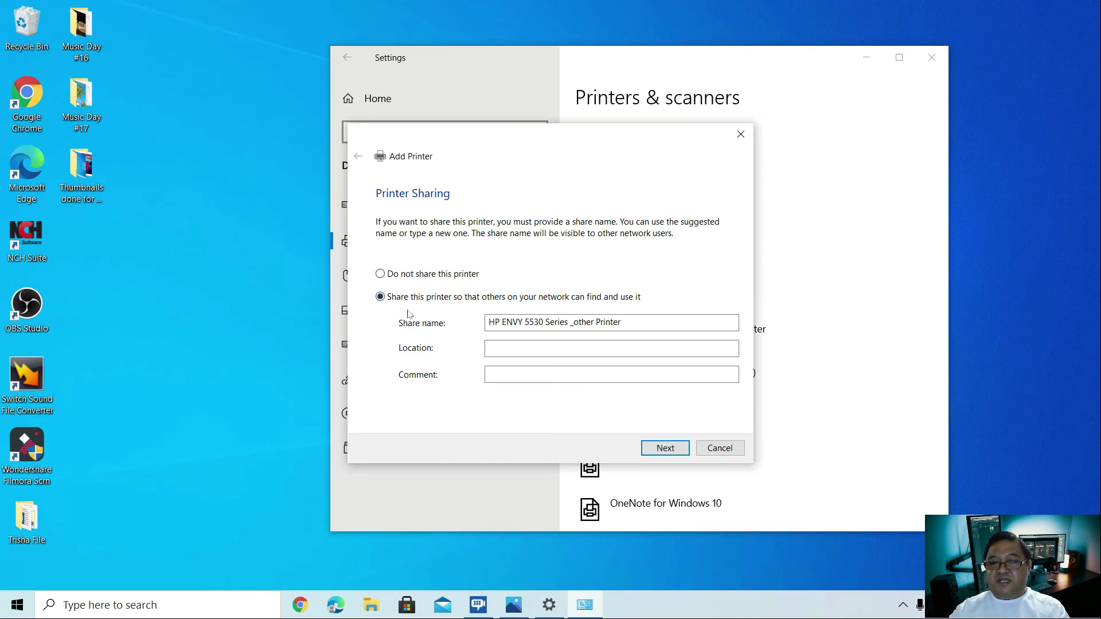
- Set the new printer to not be shared, and send it a test page before finishing the printer setup
click(379, 274)
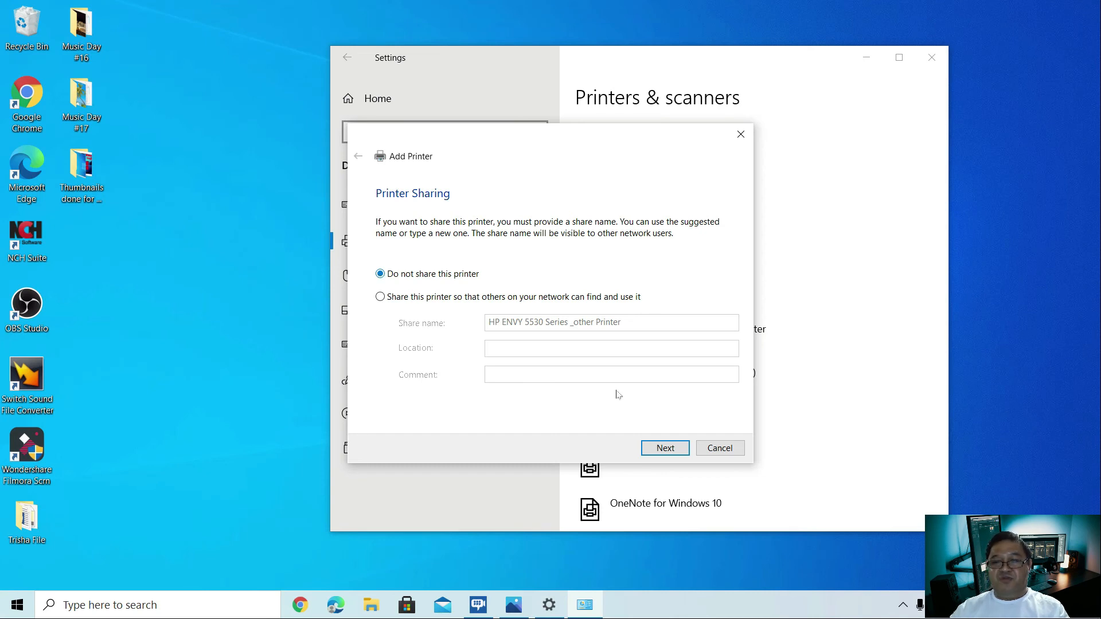
click(664, 451)
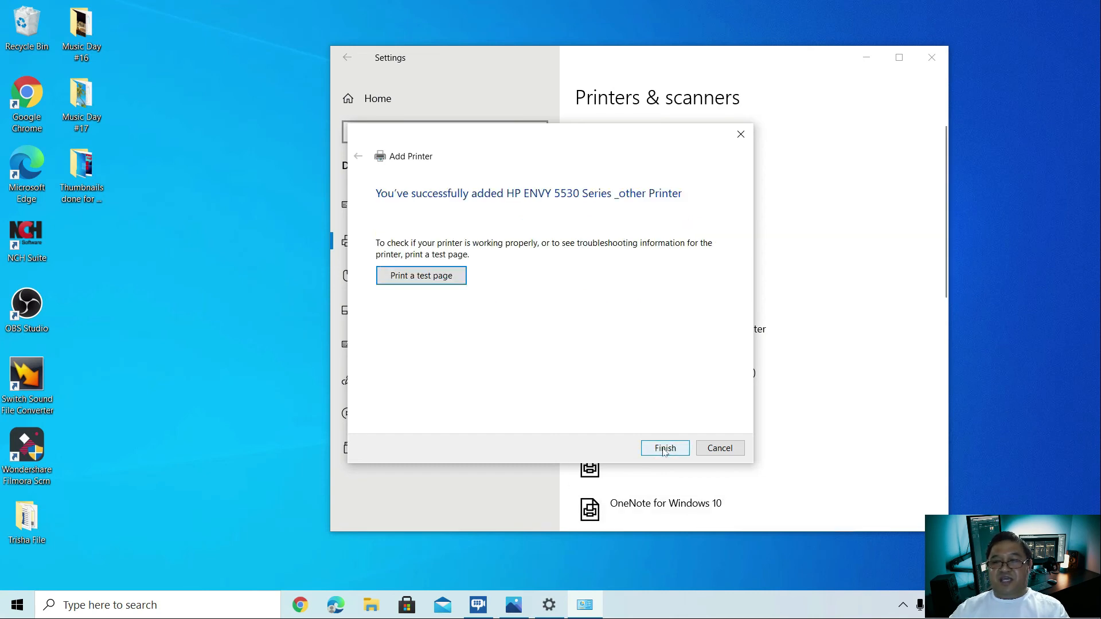
click(411, 276)
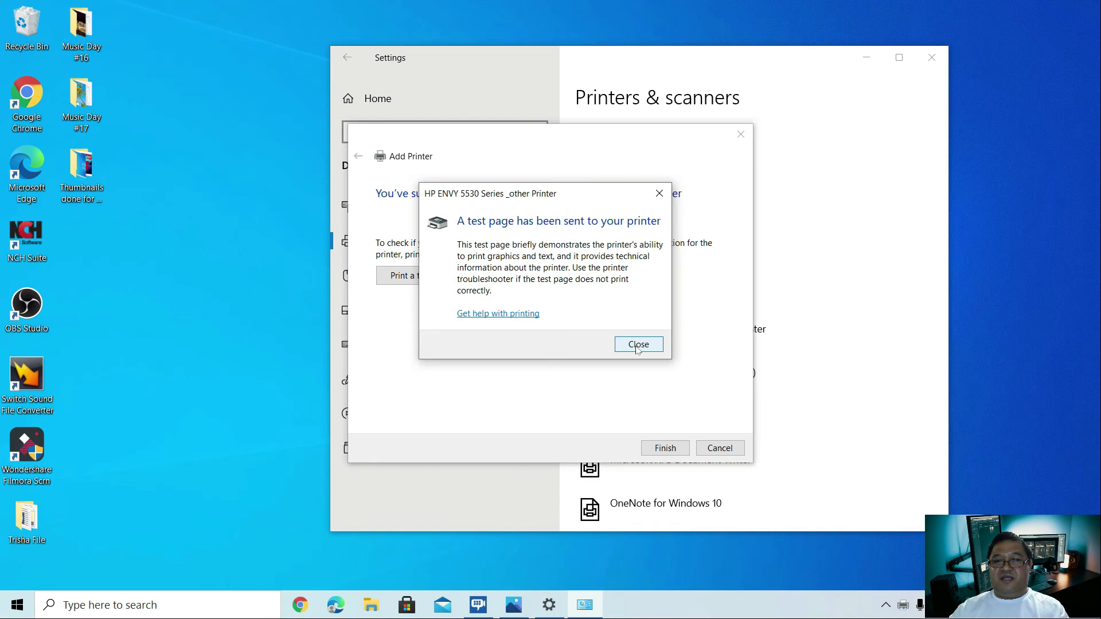
click(638, 345)
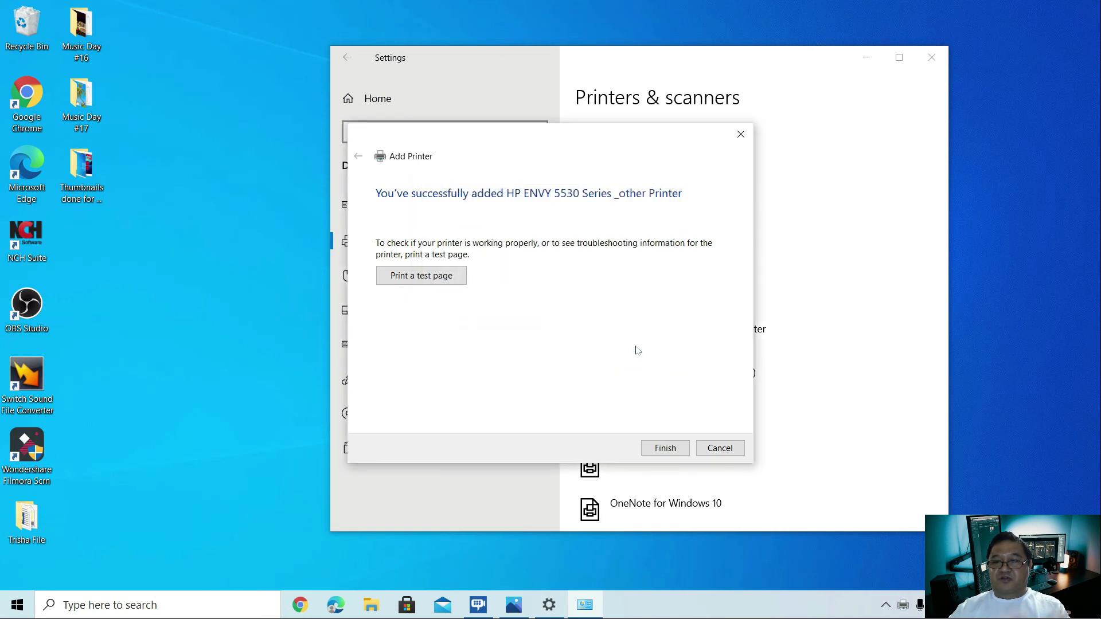
click(663, 450)
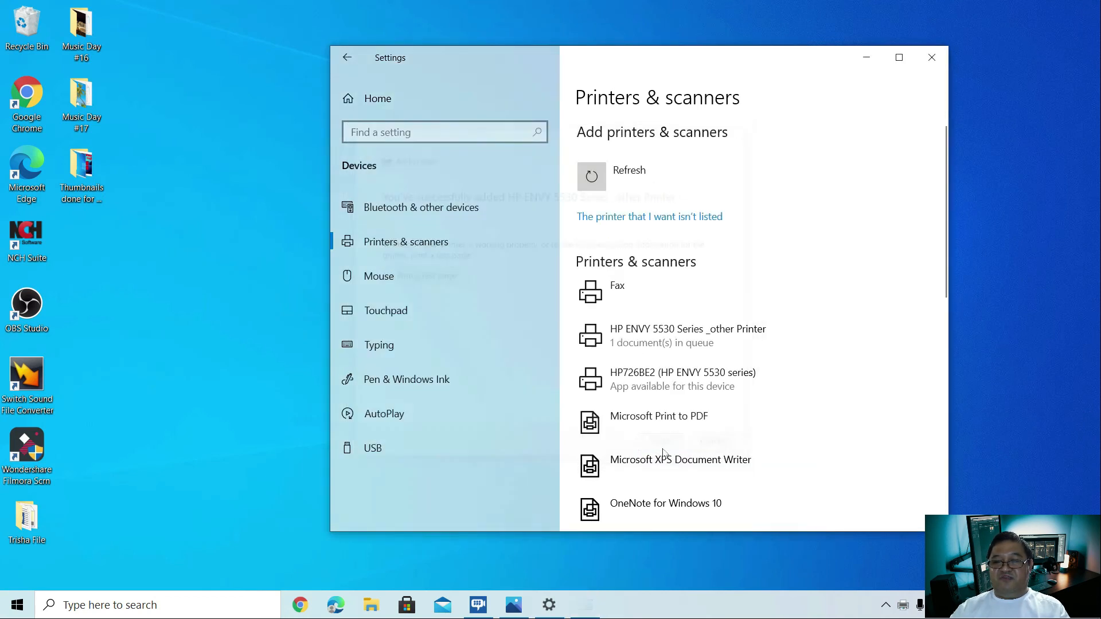